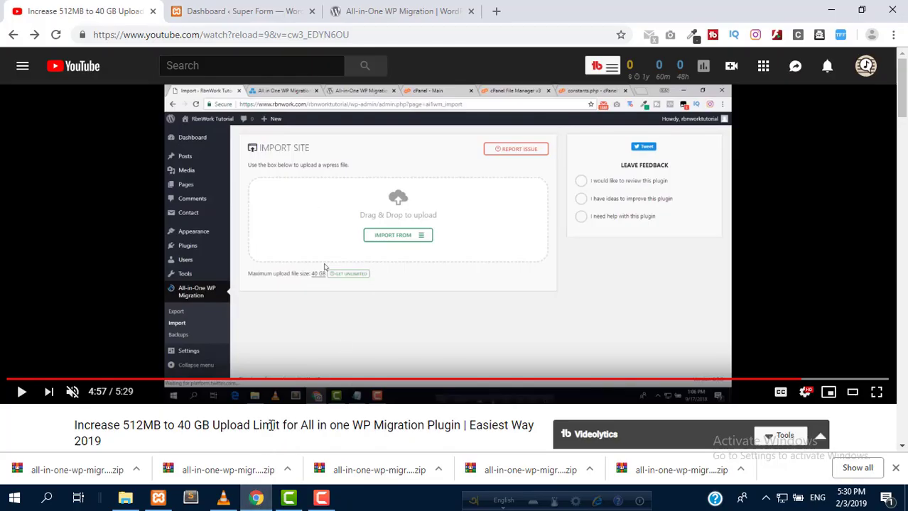
Step: Review the YouTube video's description and viewer comments about raising the All-in-One WP Migration upload limit
scroll(271, 424, "down", 1)
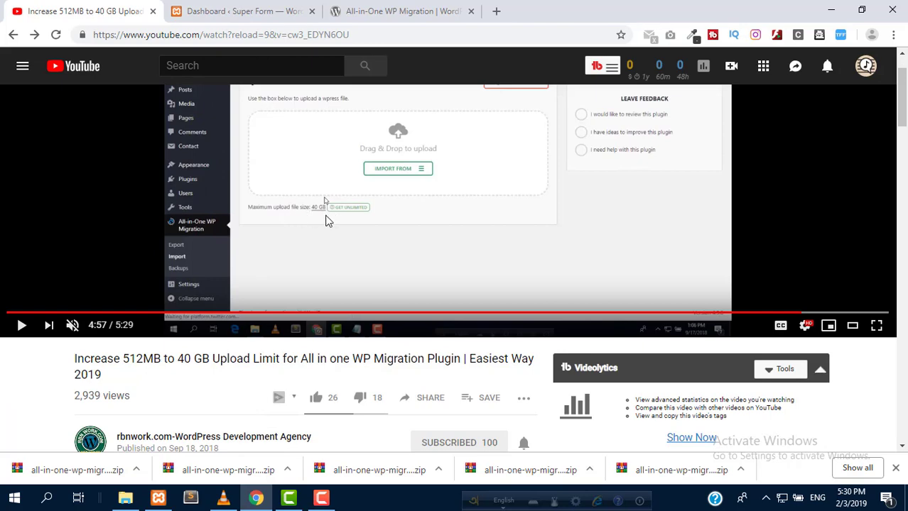
scroll(329, 247, "down", 2)
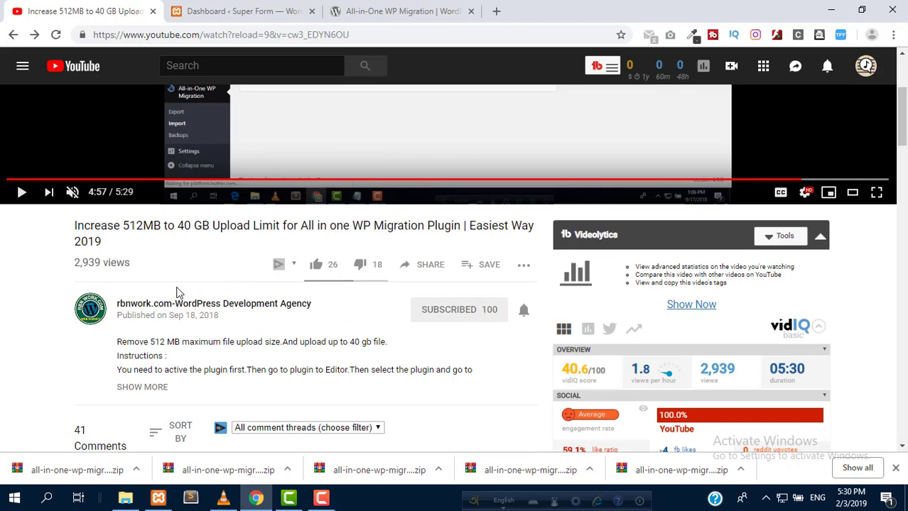
scroll(181, 295, "down", 3)
scroll(185, 301, "down", 5)
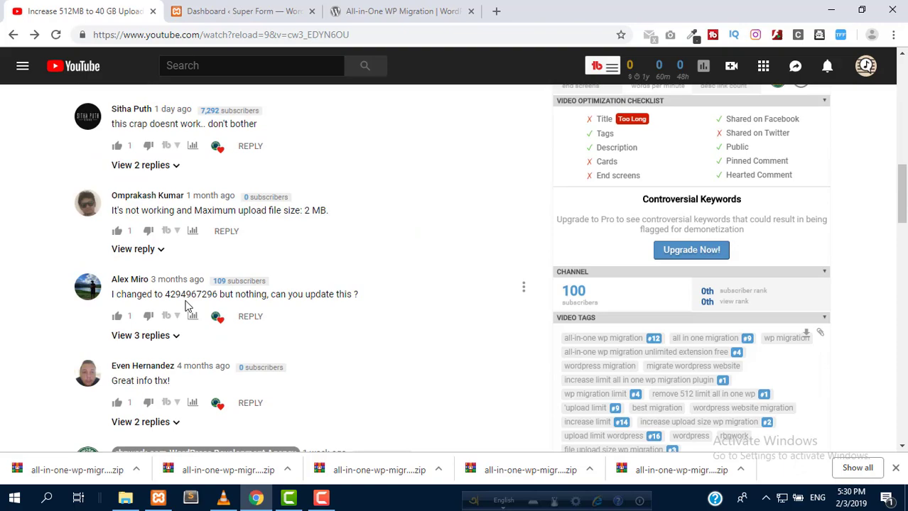
scroll(398, 272, "down", 3)
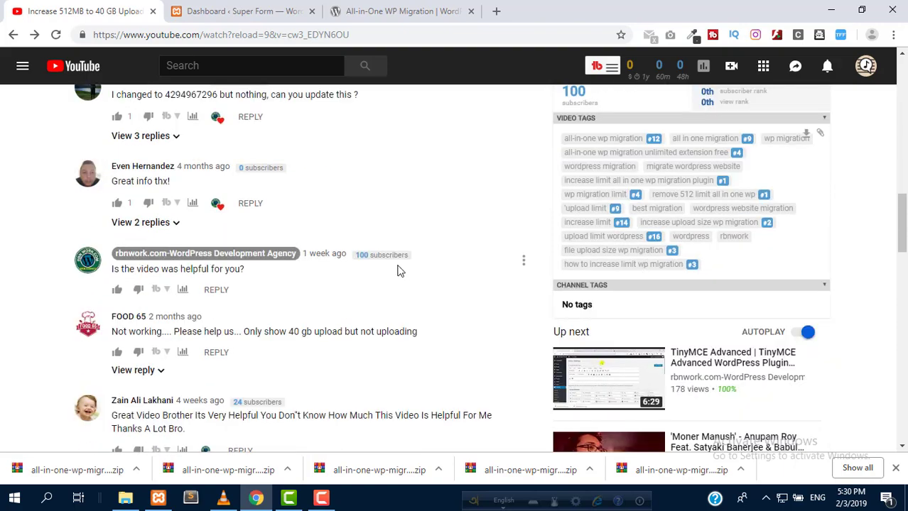
scroll(398, 272, "down", 5)
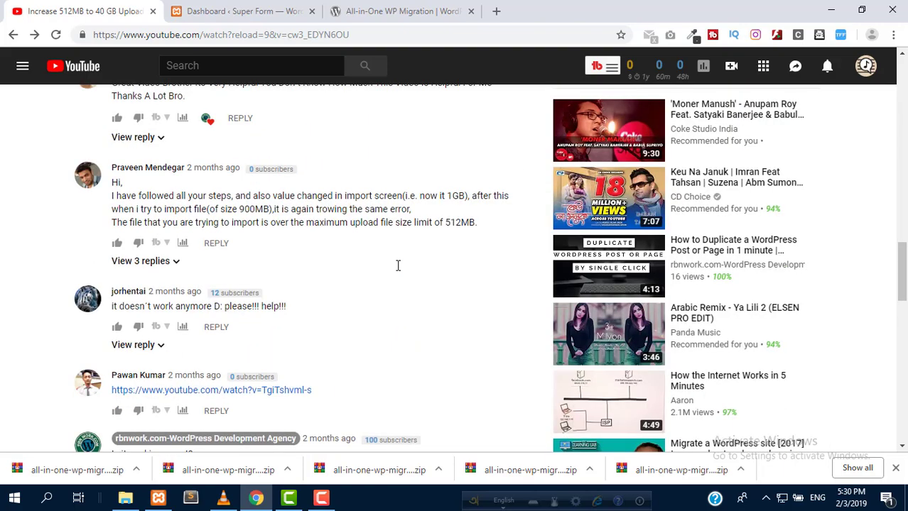
scroll(398, 269, "down", 2)
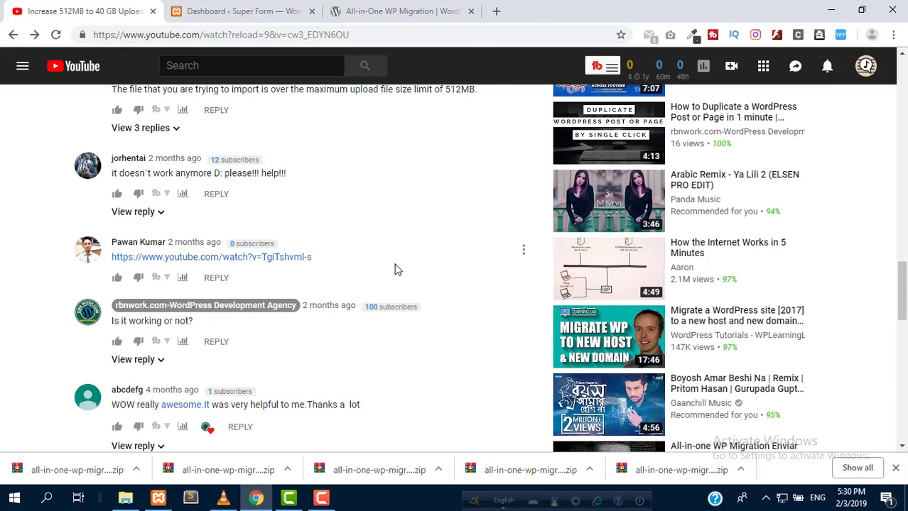
scroll(392, 273, "up", 10)
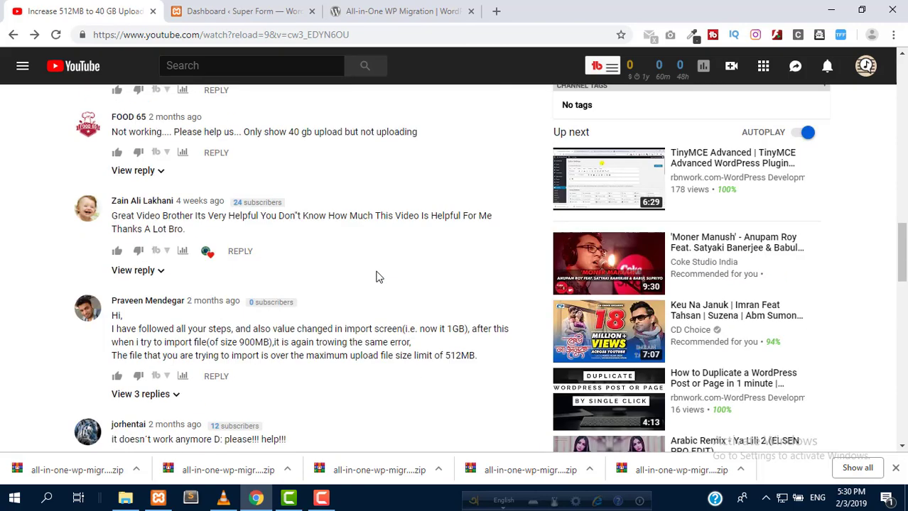
scroll(376, 281, "up", 4)
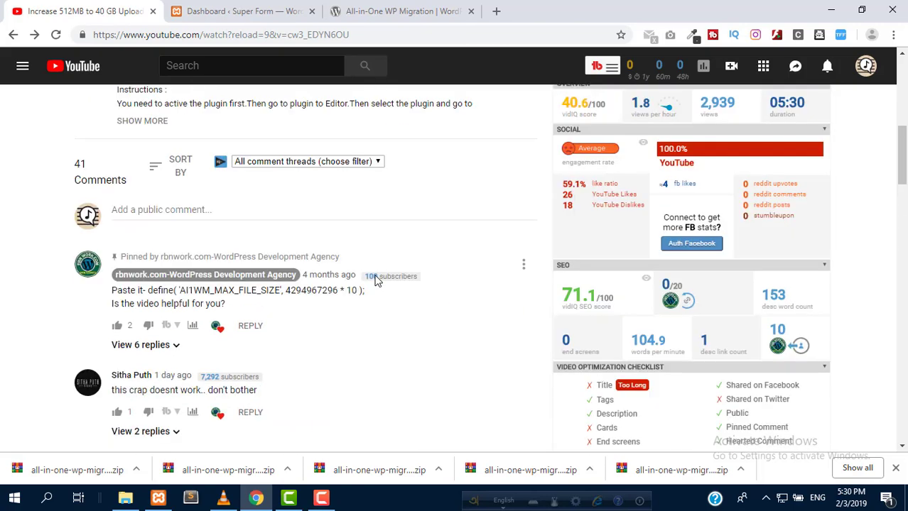
scroll(376, 276, "up", 6)
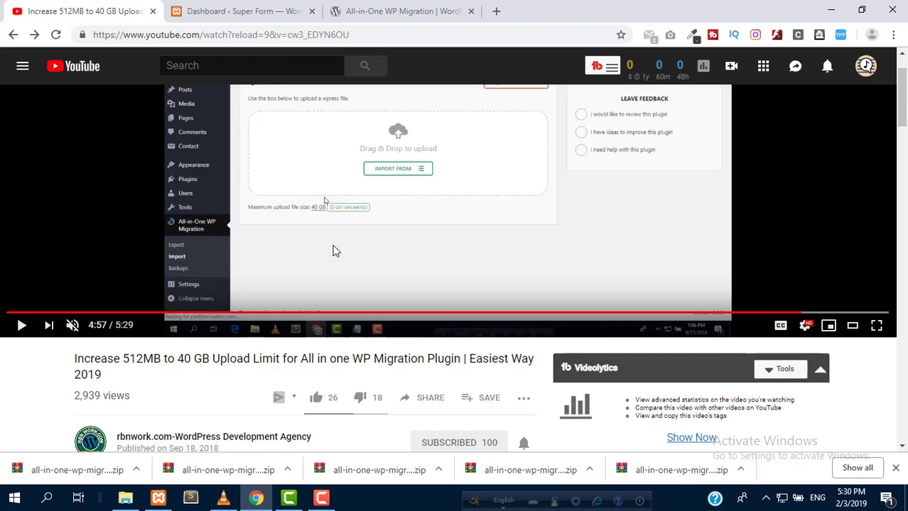
scroll(323, 267, "down", 3)
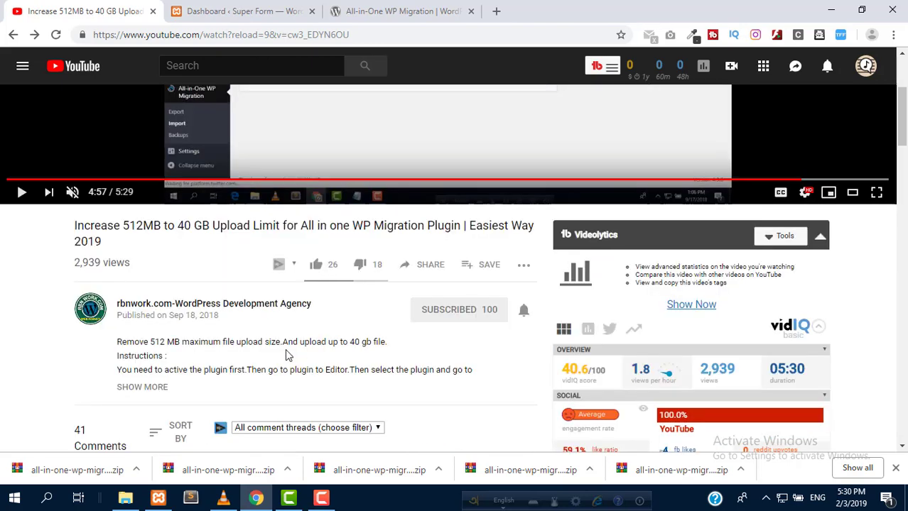
scroll(299, 284, "up", 3)
Step: Download version 6.83 of the All-in-One WP Migration plugin from its WordPress.org page
left_click(397, 10)
scroll(300, 330, "down", 3)
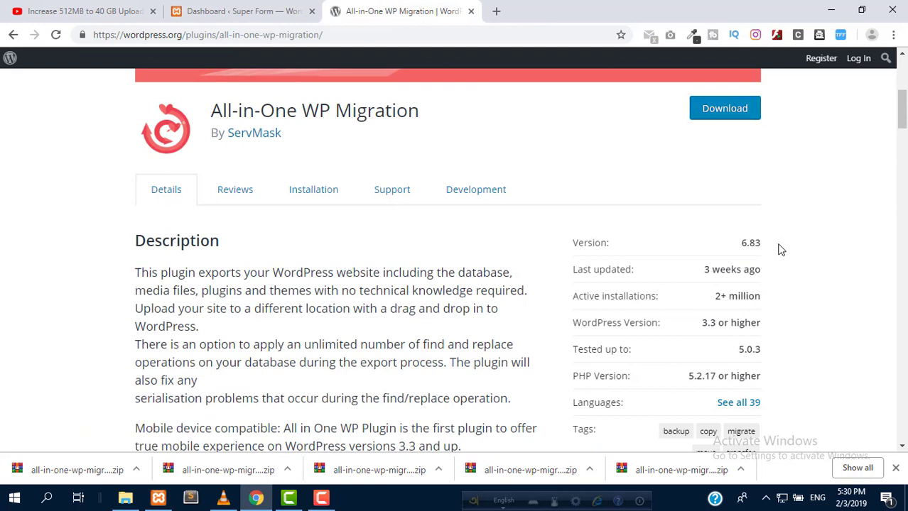
double_click(724, 250)
scroll(754, 256, "up", 1)
left_click(740, 188)
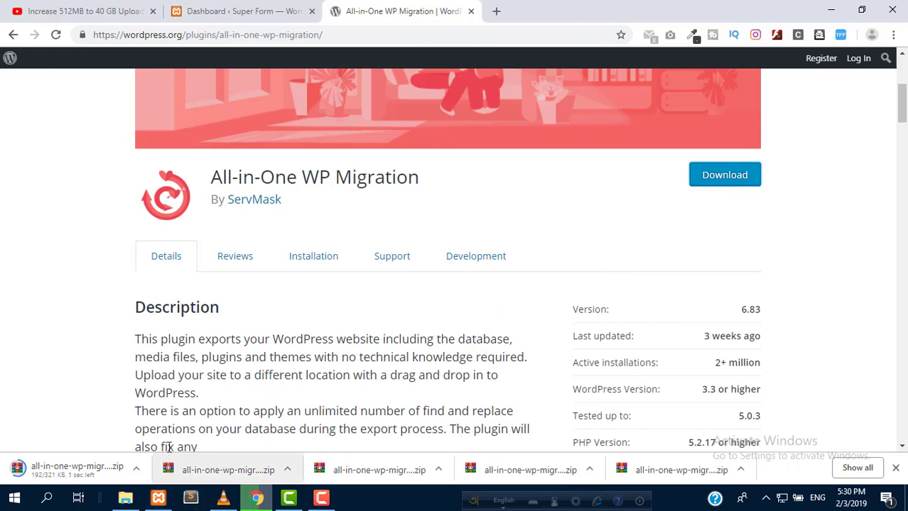
Step: Upload all-in-one-wp-migration.6.83.zip from the Downloads folder to the Super Form WordPress site and install it as a plugin
left_click(245, 11)
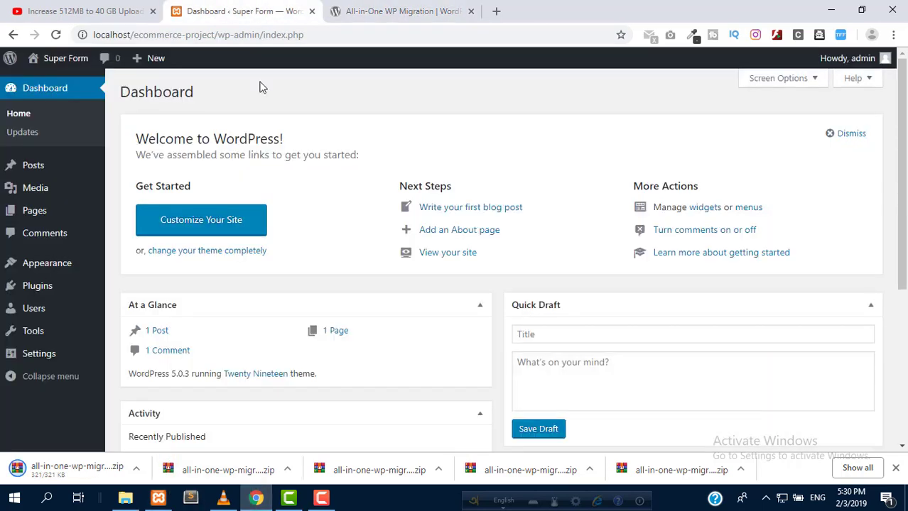
mouse_move(50, 290)
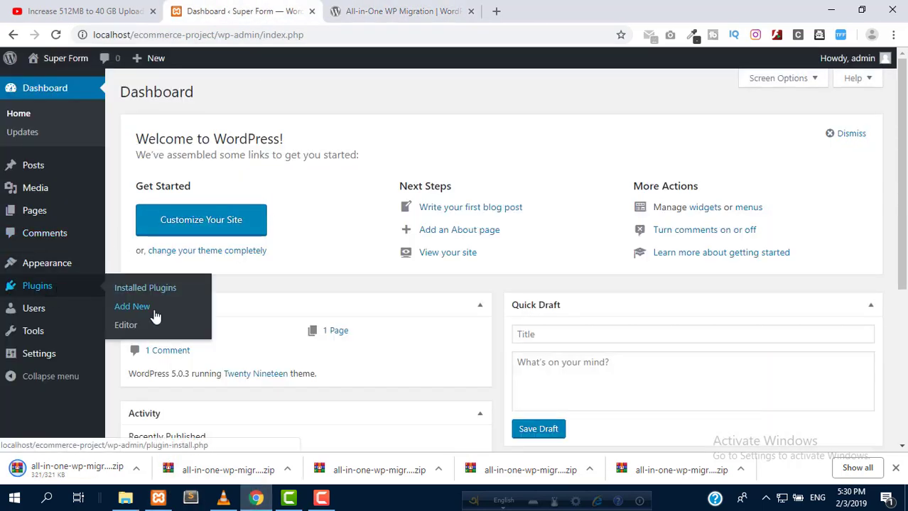
left_click(132, 306)
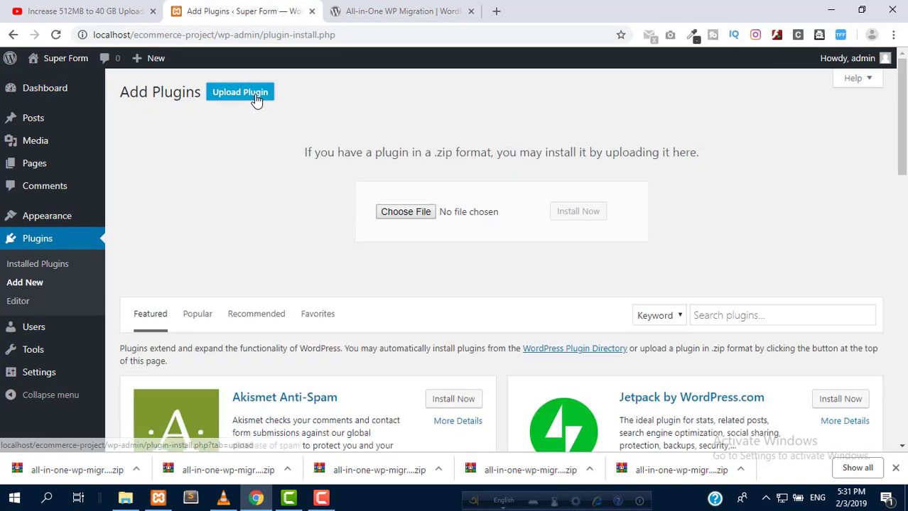
left_click(419, 215)
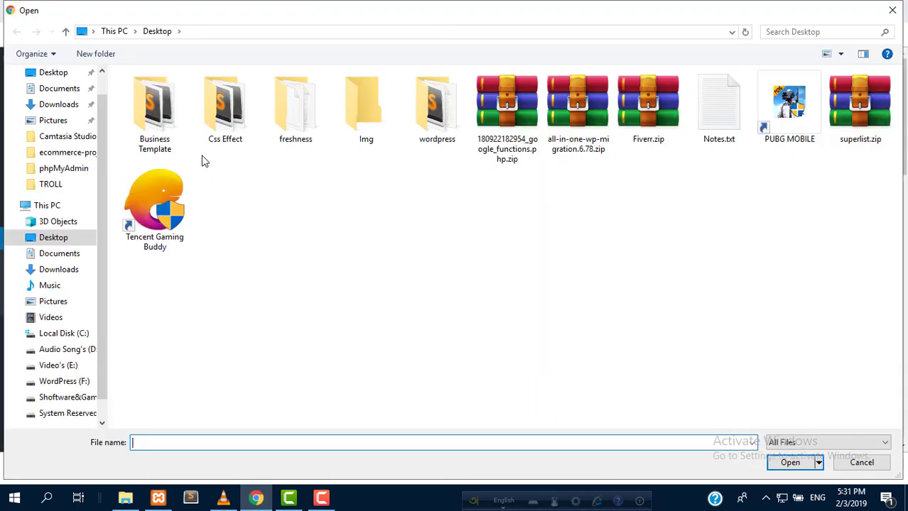
left_click(59, 271)
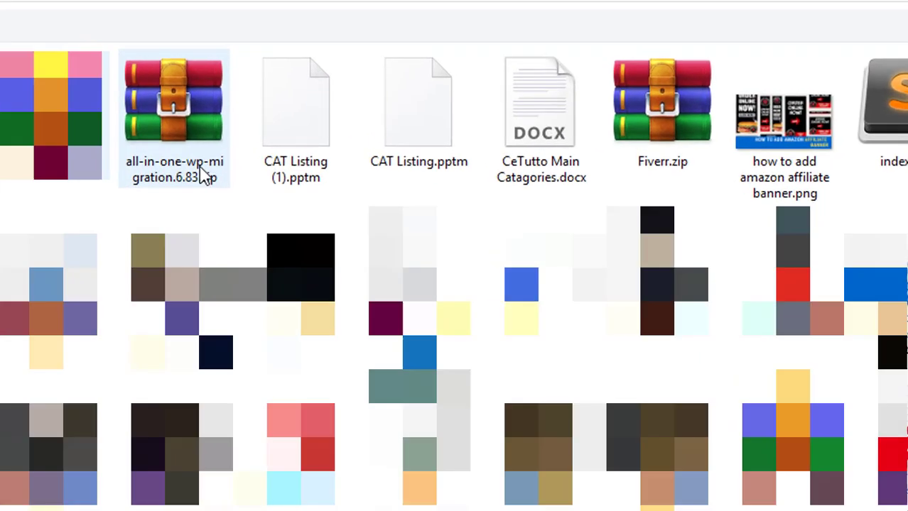
left_click(204, 176)
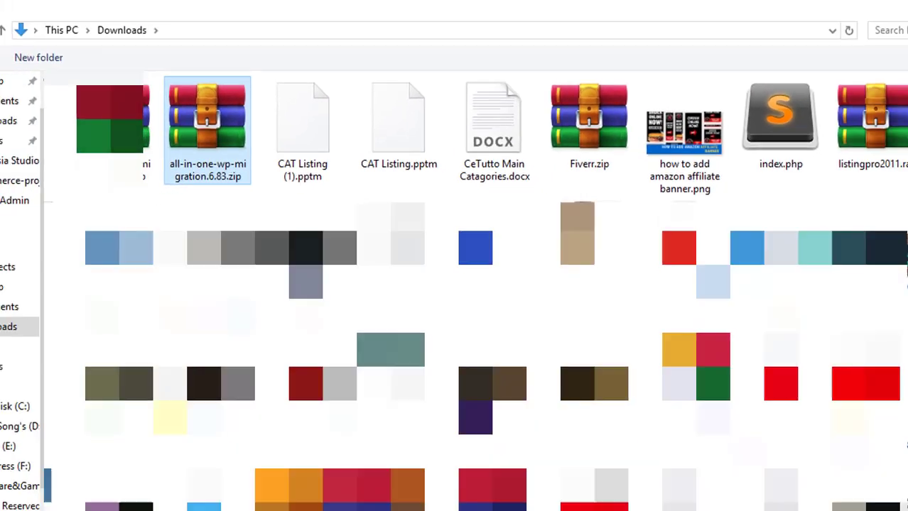
double_click(204, 176)
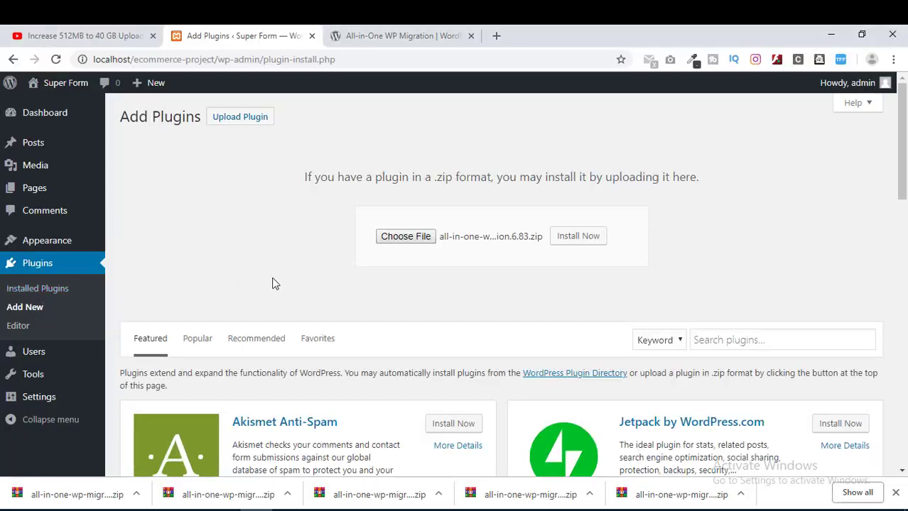
left_click(577, 239)
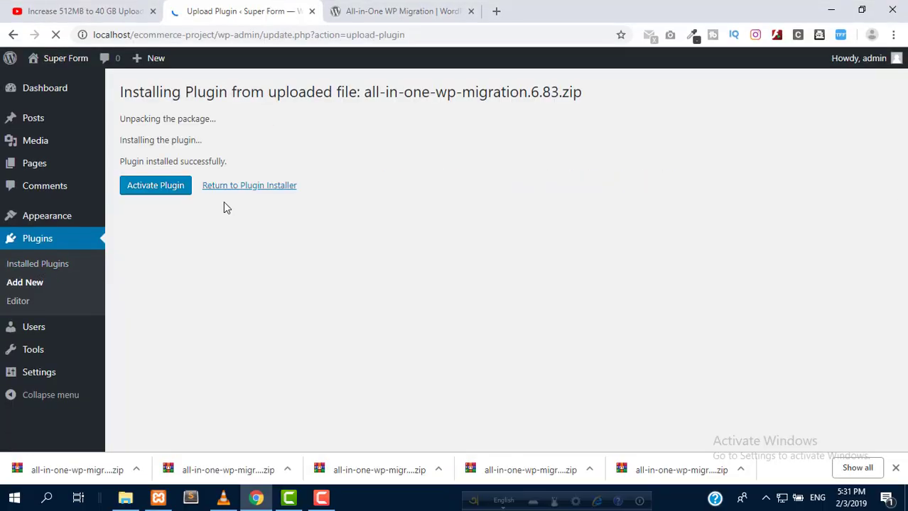
Step: Activate the All-in-One WP Migration plugin and open its Import page
left_click(164, 187)
mouse_move(44, 382)
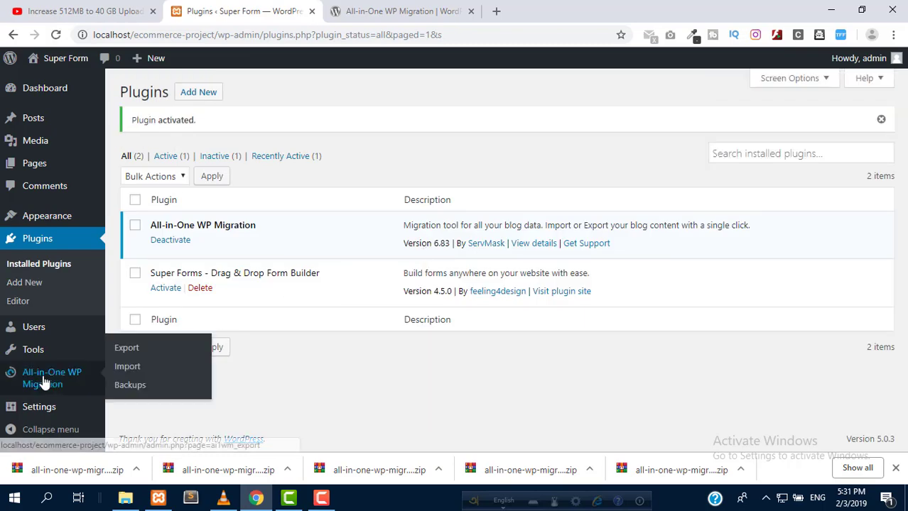
left_click(134, 367)
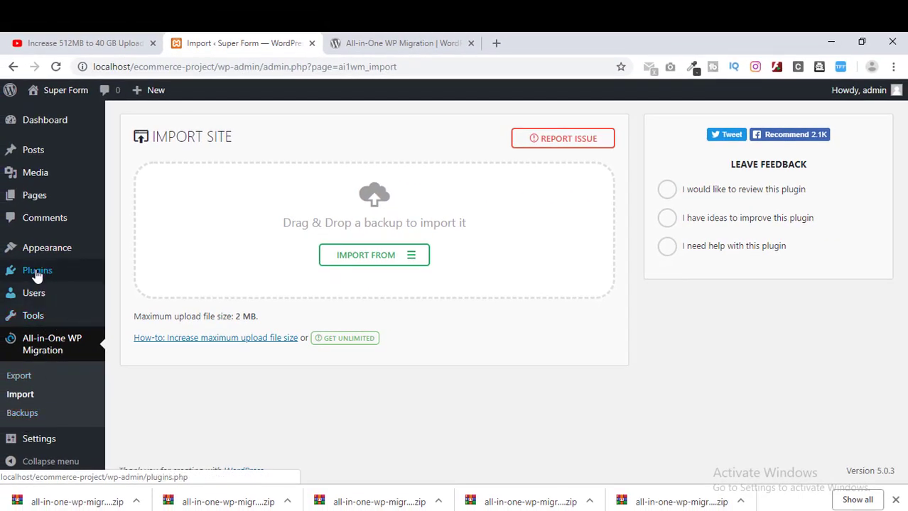
Step: Open the constants.php file of the All-in-One WP Migration plugin in the WordPress plugin editor
mouse_move(50, 257)
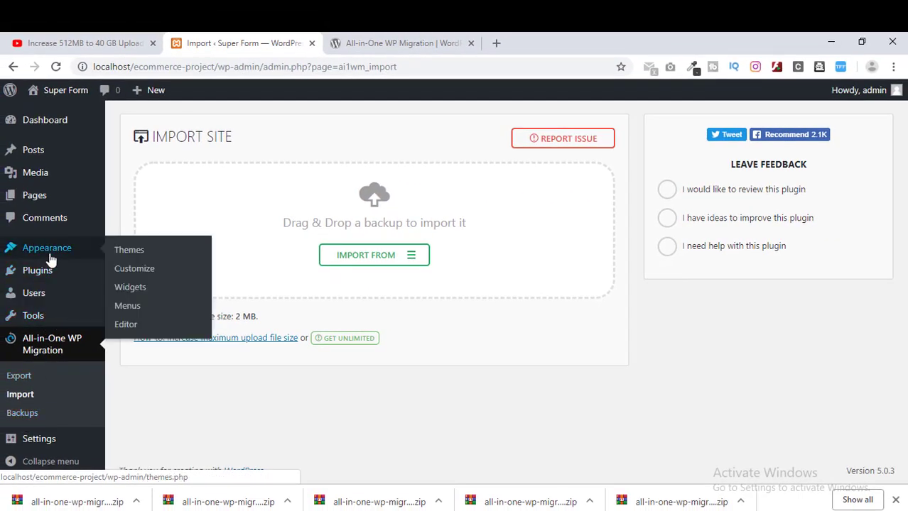
mouse_move(53, 321)
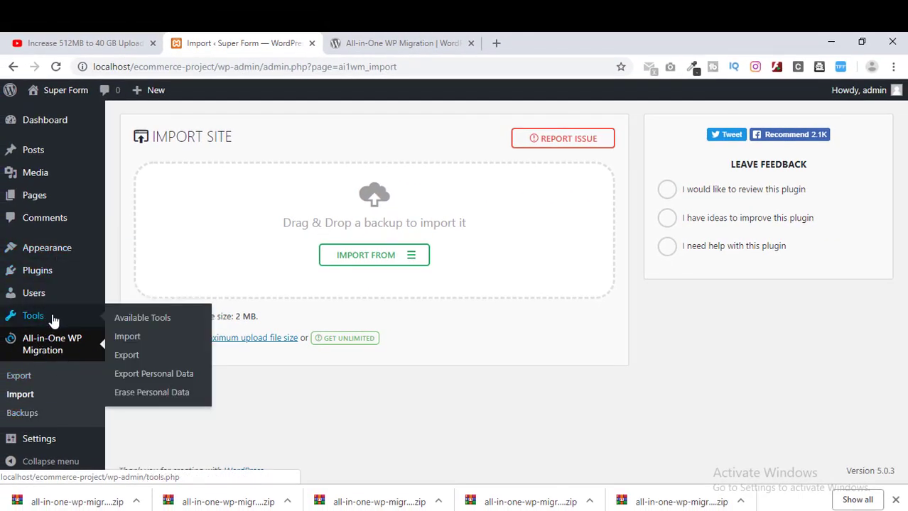
mouse_move(75, 276)
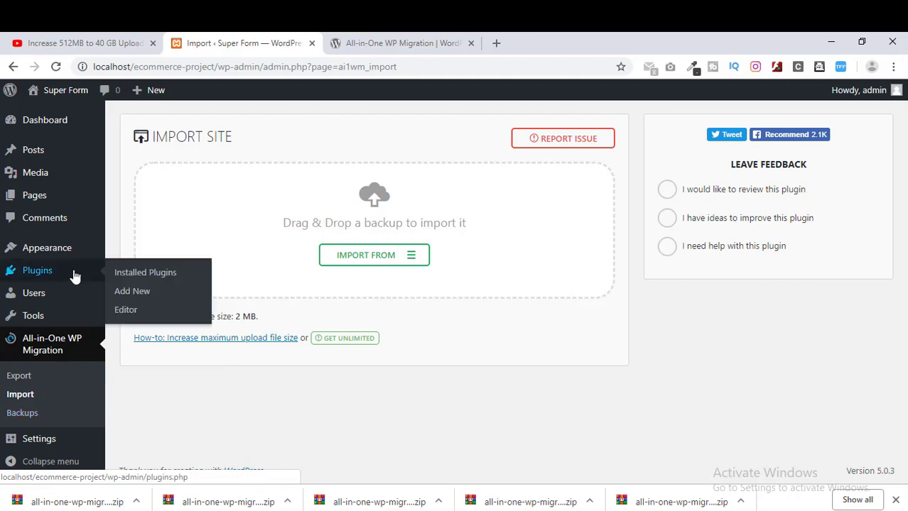
left_click(133, 314)
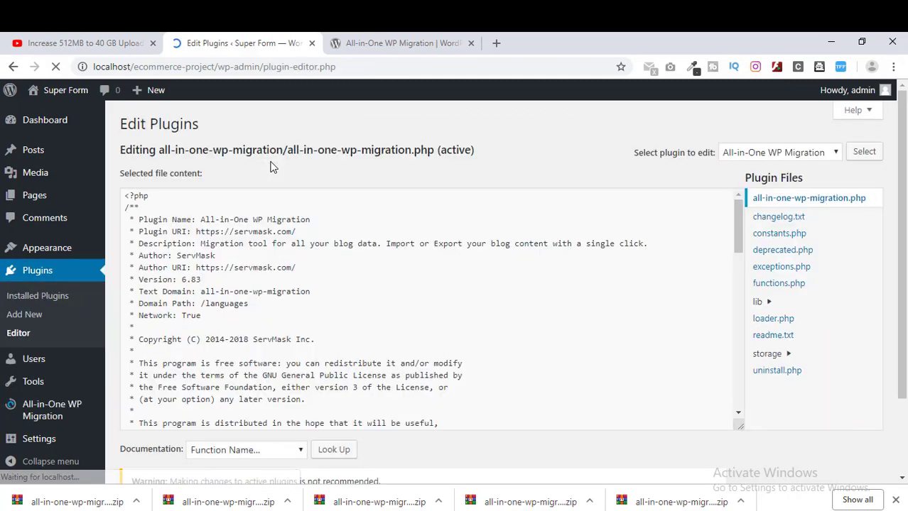
left_click(767, 155)
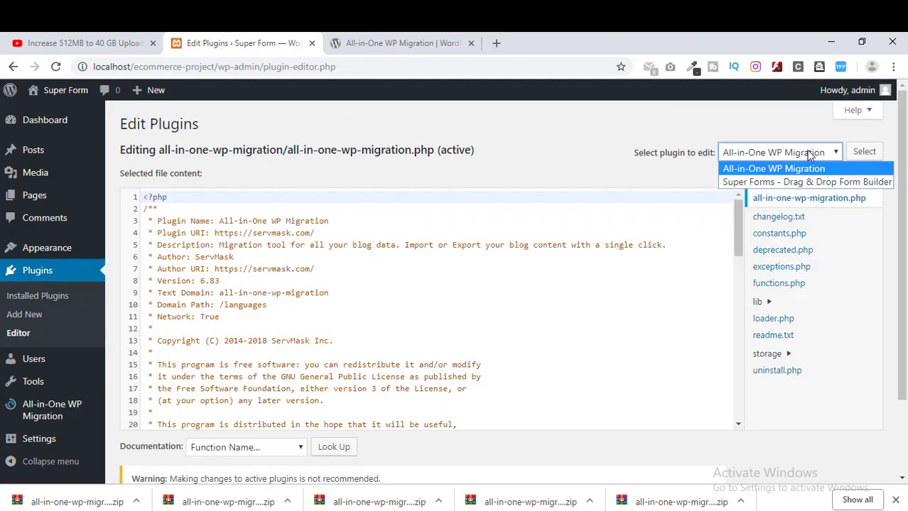
left_click(796, 172)
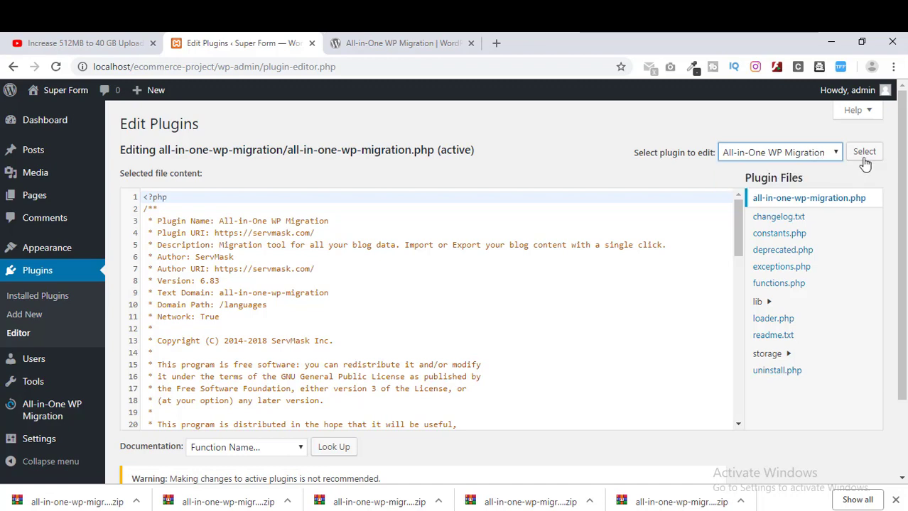
left_click(781, 235)
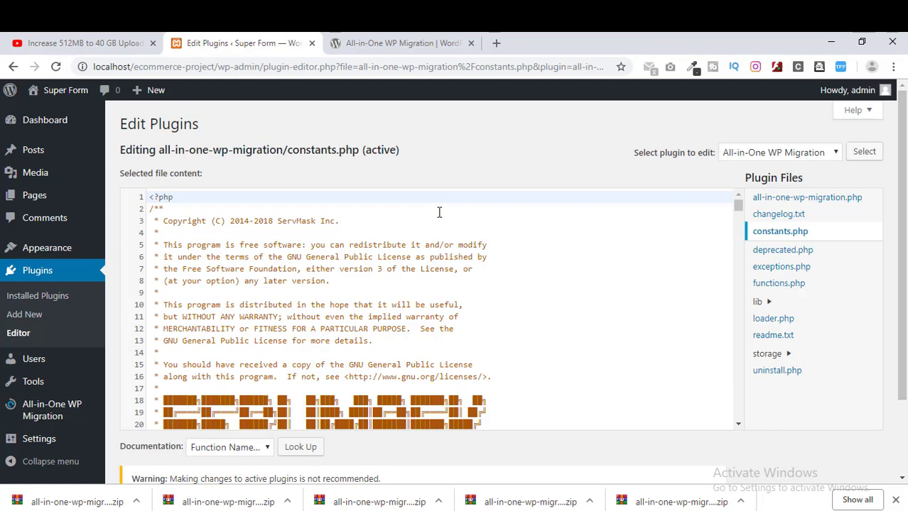
Step: Locate the AI1WM_MAX_FILE_SIZE definition in constants.php and place the text cursor at the end of that line
scroll(392, 287, "down", 17)
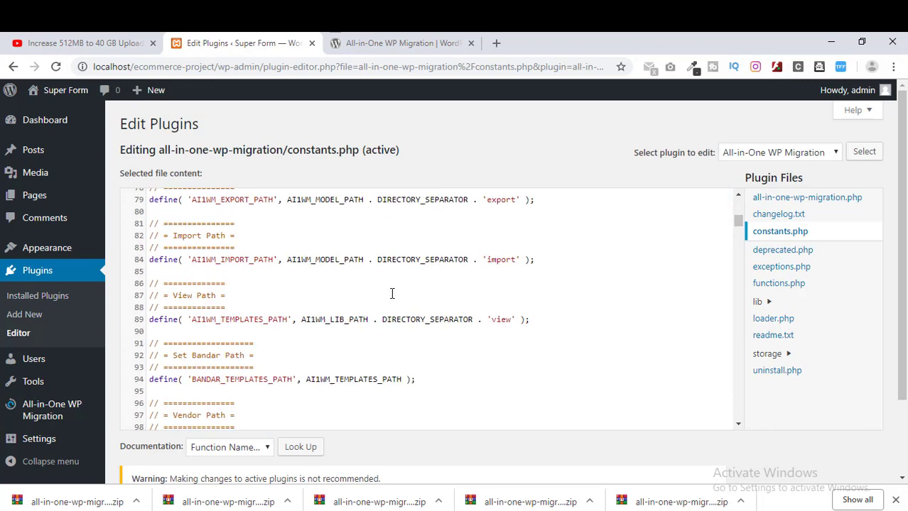
scroll(392, 297, "down", 14)
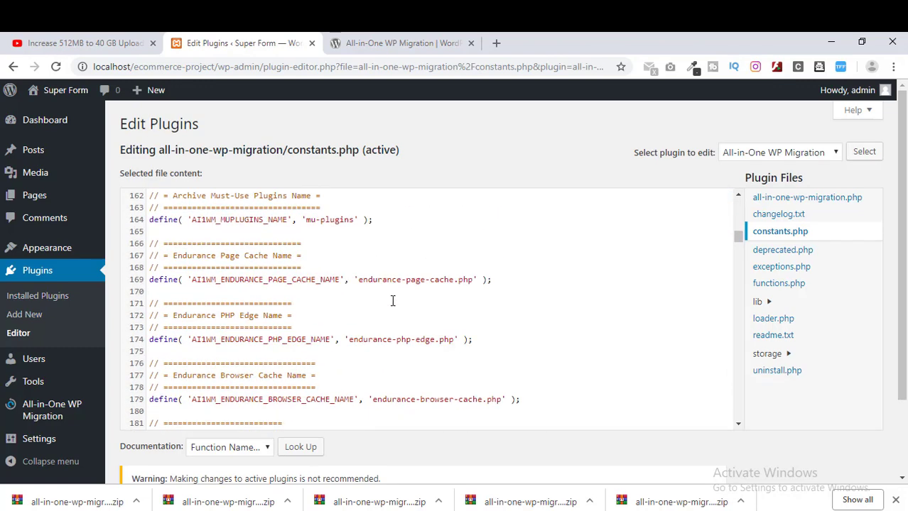
scroll(392, 301, "down", 8)
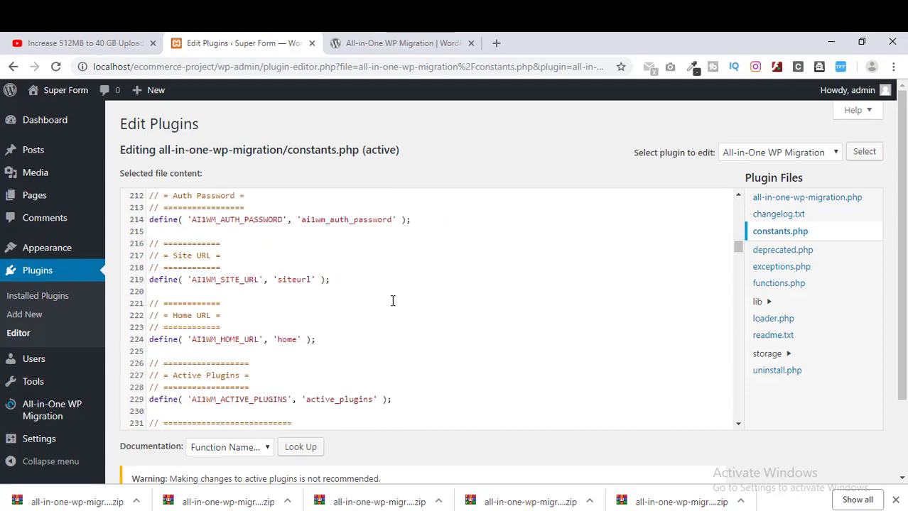
scroll(392, 301, "down", 9)
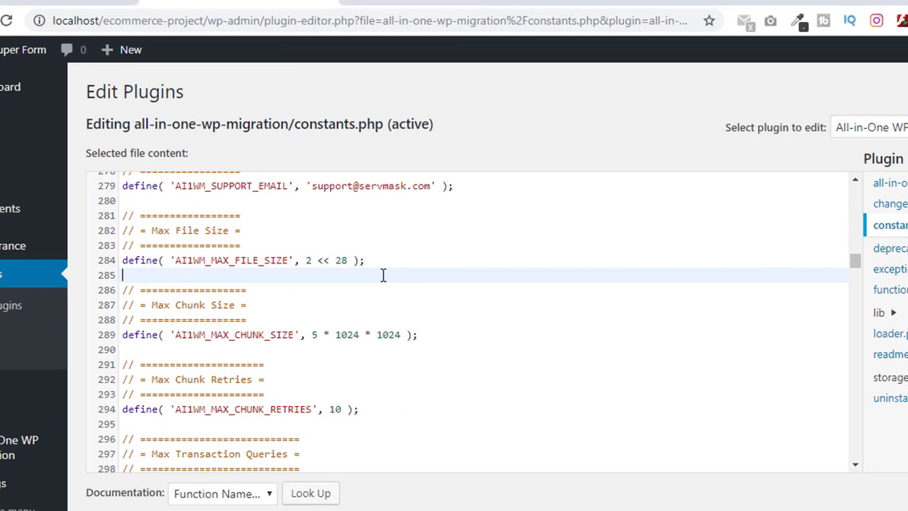
left_click(430, 262)
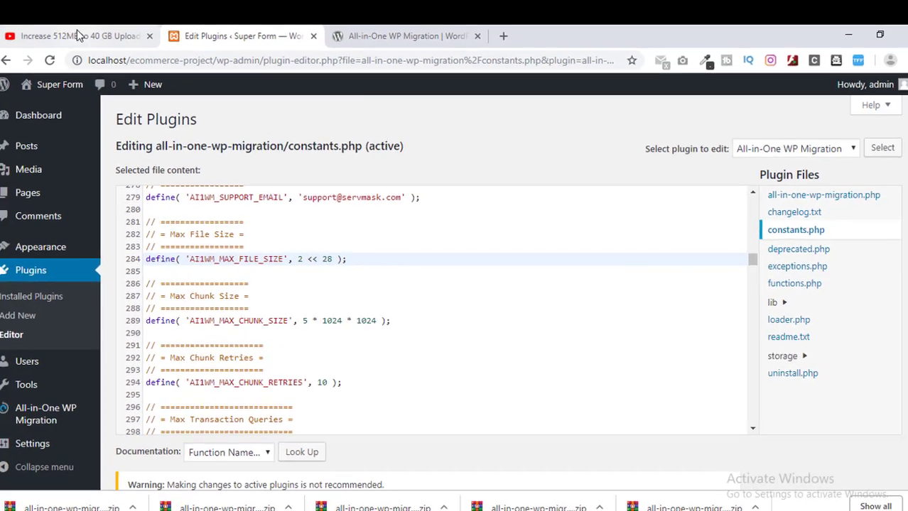
left_click(81, 44)
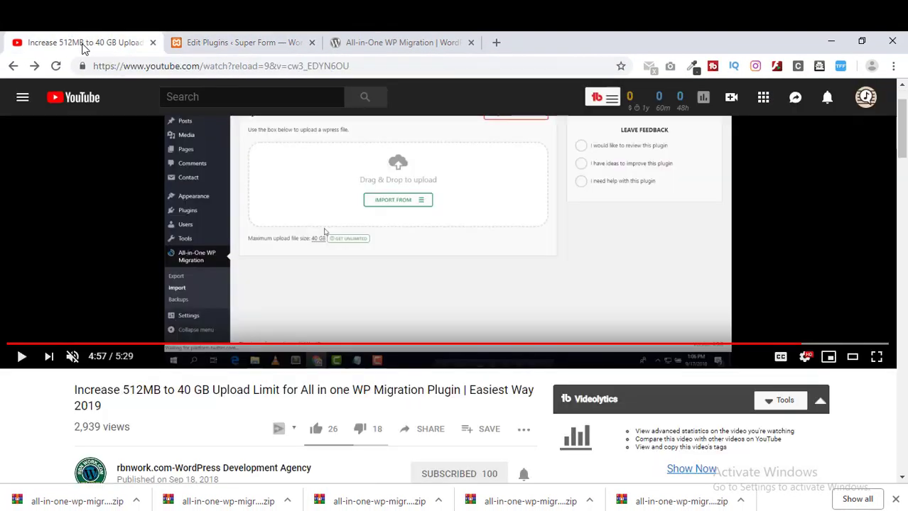
left_click(256, 44)
left_click(78, 43)
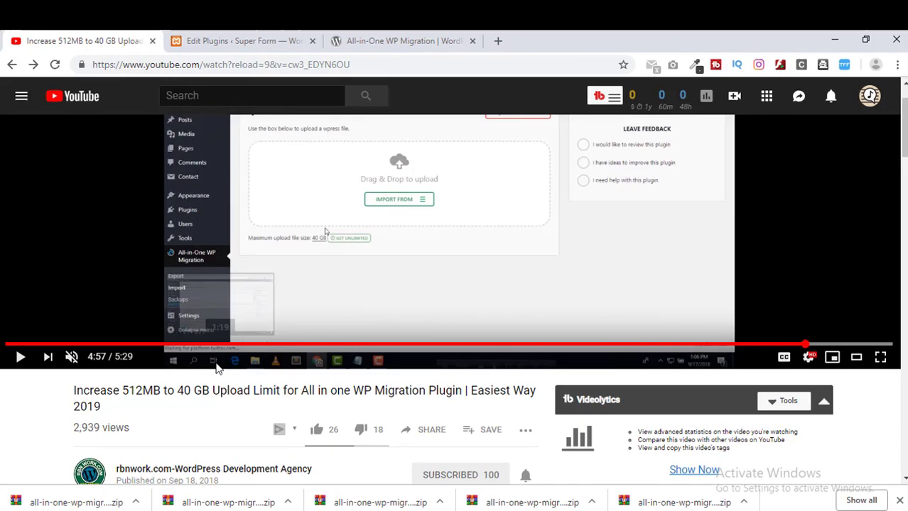
scroll(213, 369, "down", 5)
left_click_drag(374, 393, 170, 396)
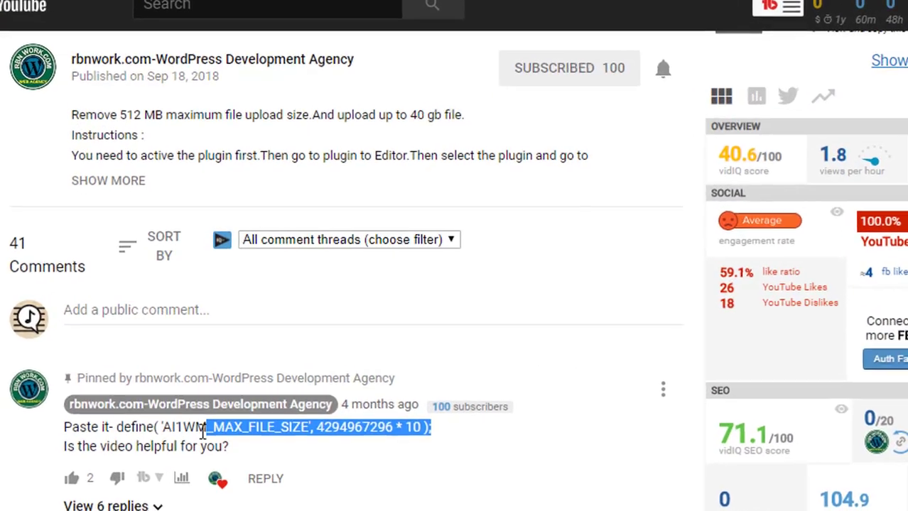
left_click_drag(149, 440, 112, 434)
right_click(135, 436)
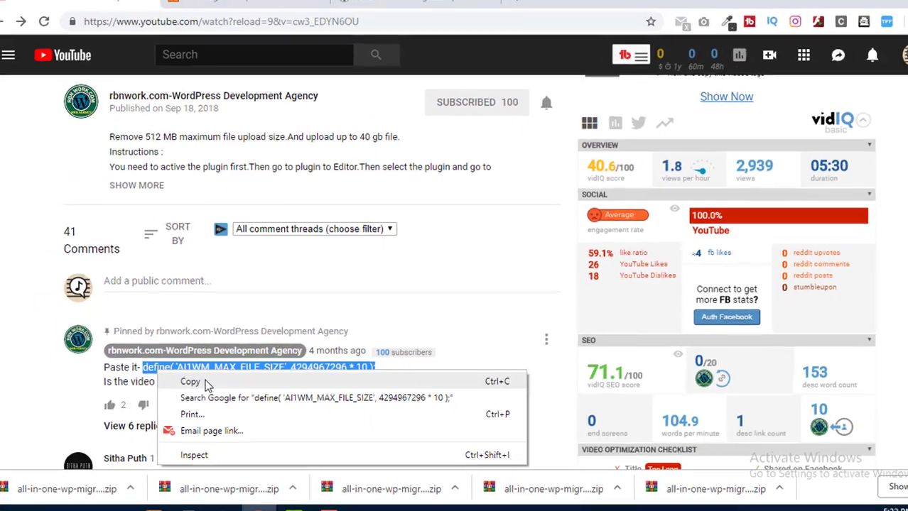
left_click(205, 384)
scroll(249, 285, "up", 1)
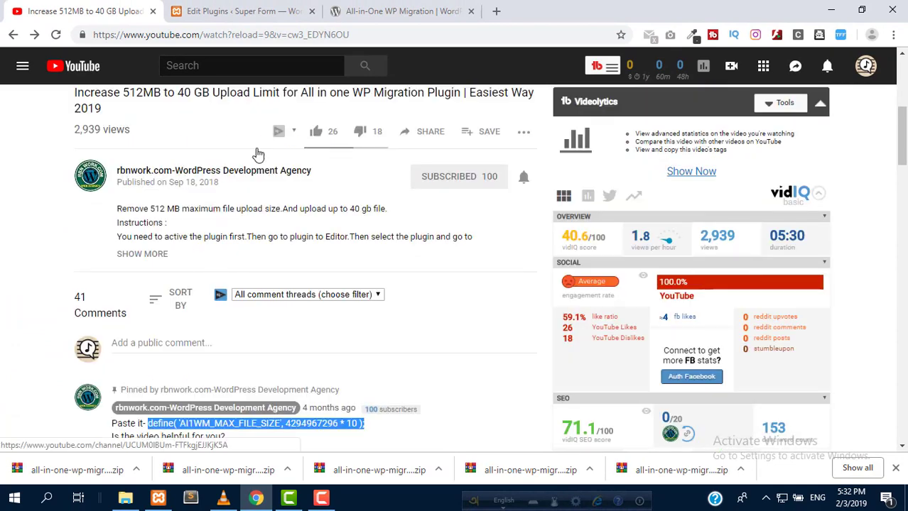
left_click(243, 11)
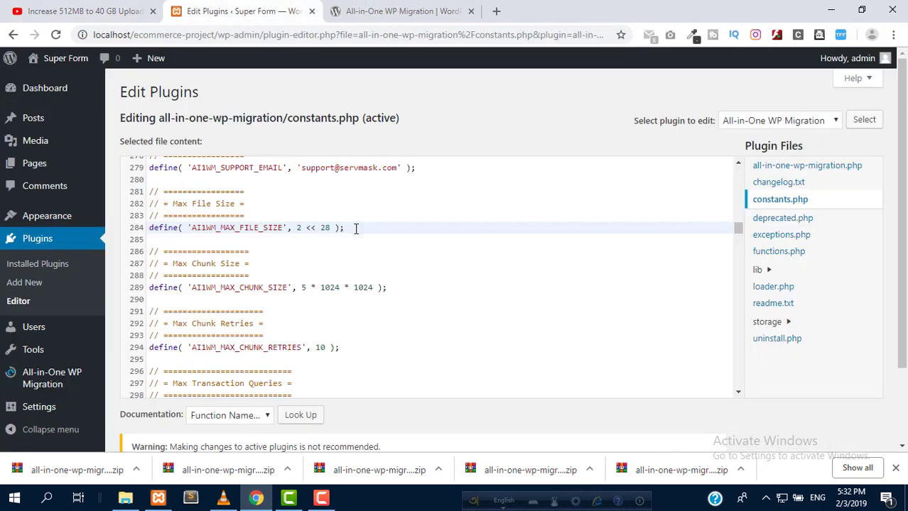
left_click_drag(384, 228, 145, 228)
key("ctrl+v")
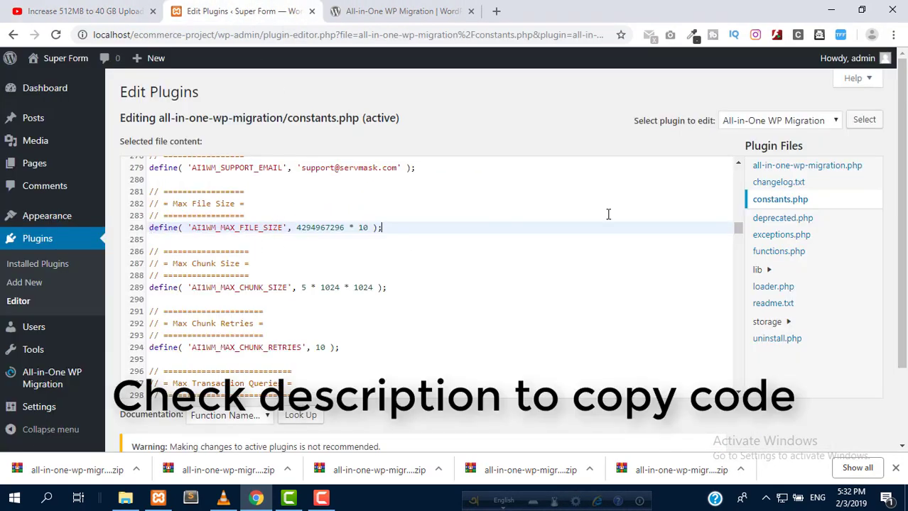
scroll(618, 213, "down", 4)
scroll(171, 429, "down", 2)
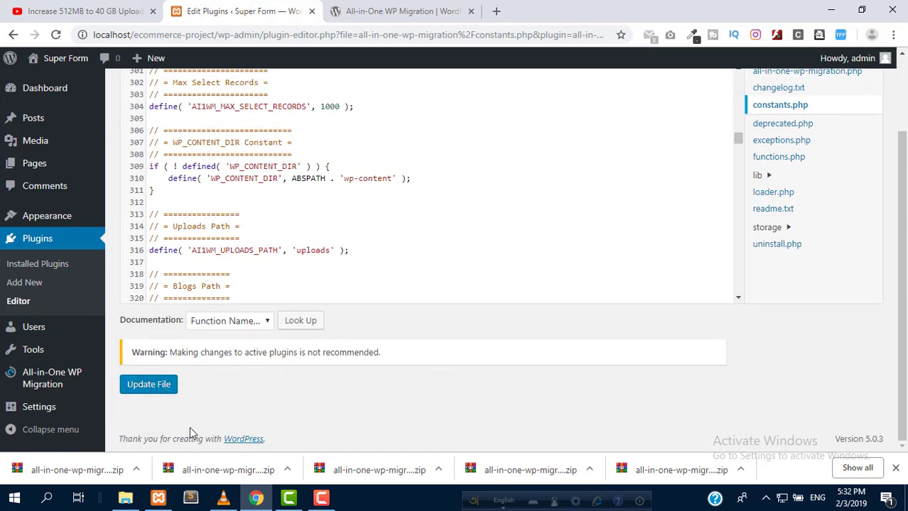
left_click(162, 387)
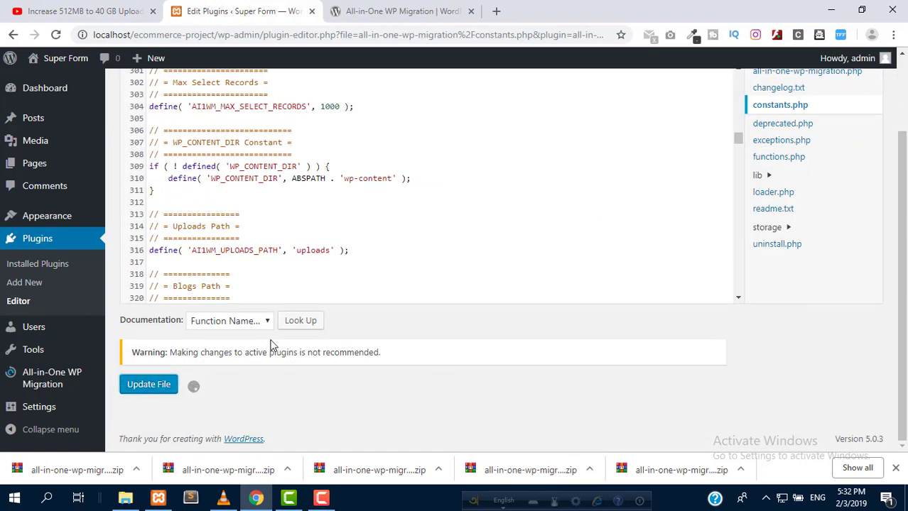
Step: Check the maximum upload file size on the All-in-One WP Migration Import page and glance at the plugin's WordPress.org page
mouse_move(54, 390)
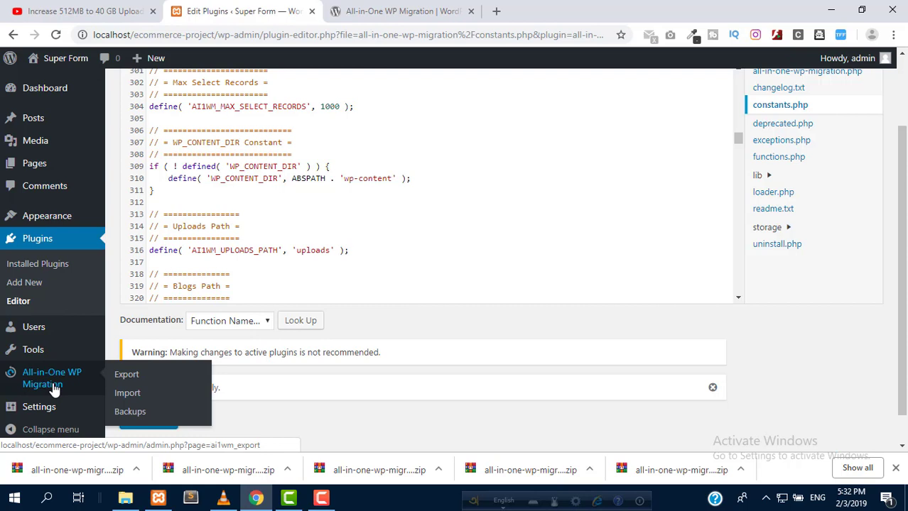
left_click(130, 400)
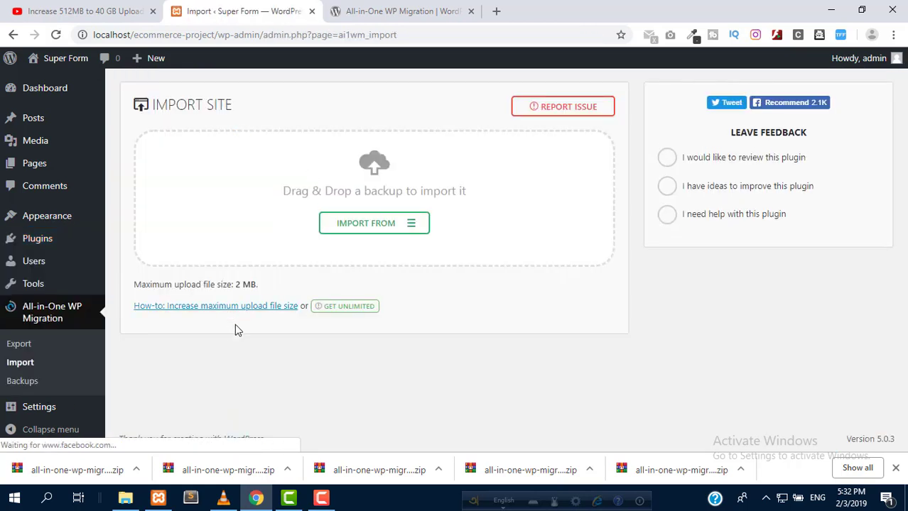
left_click_drag(284, 286, 122, 292)
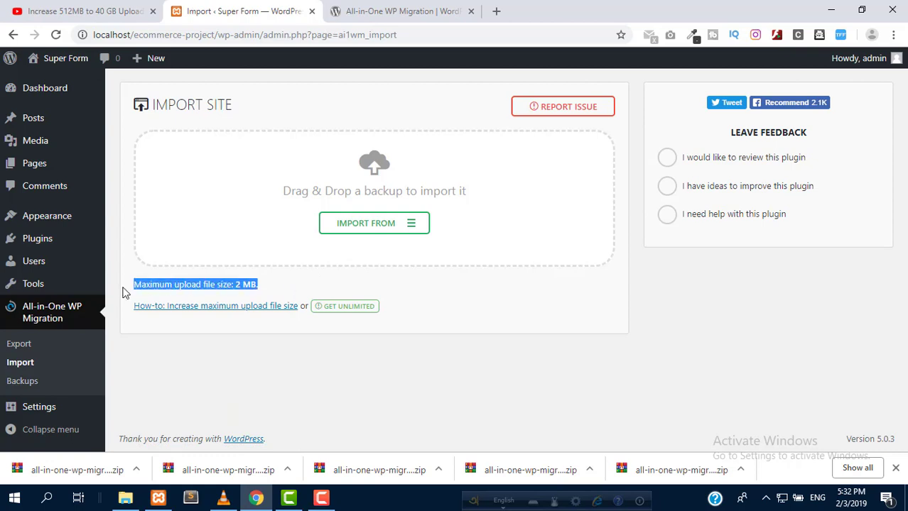
left_click(152, 285)
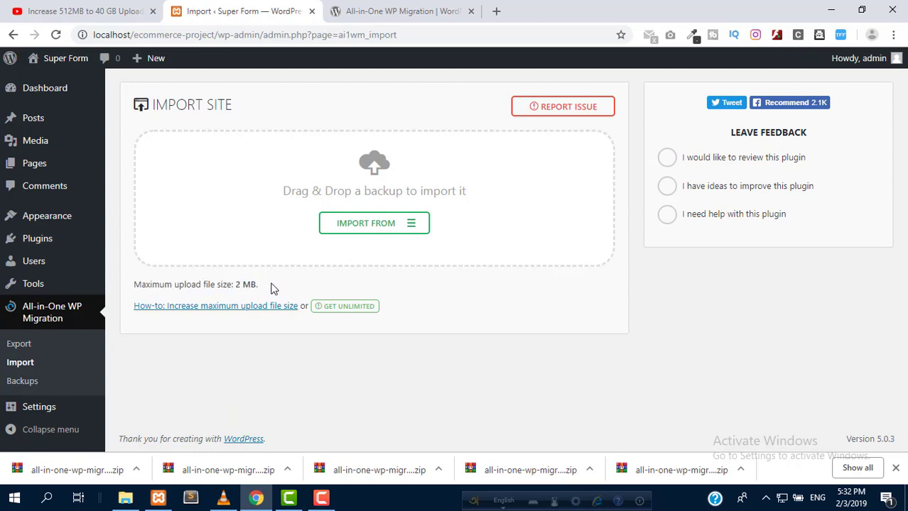
left_click(389, 12)
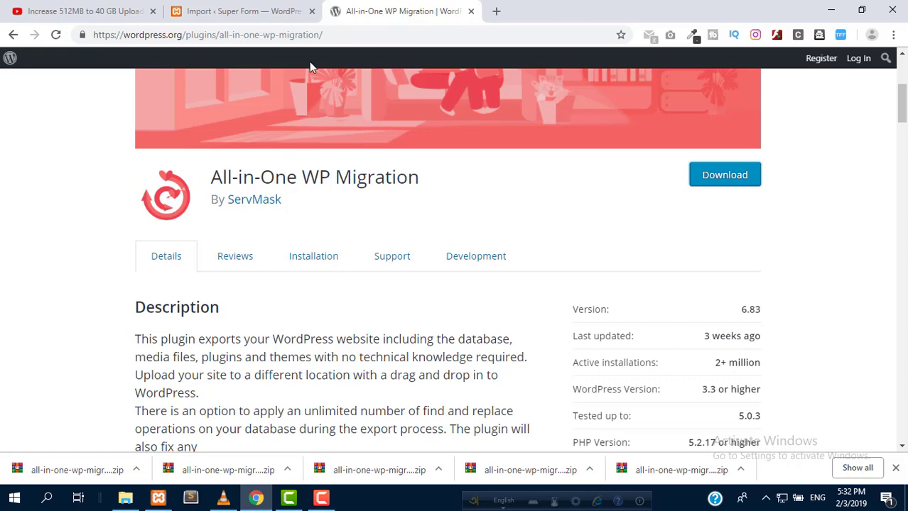
left_click(279, 12)
Step: Deactivate the installed All-in-One WP Migration plugin and delete it together with its data
mouse_move(45, 249)
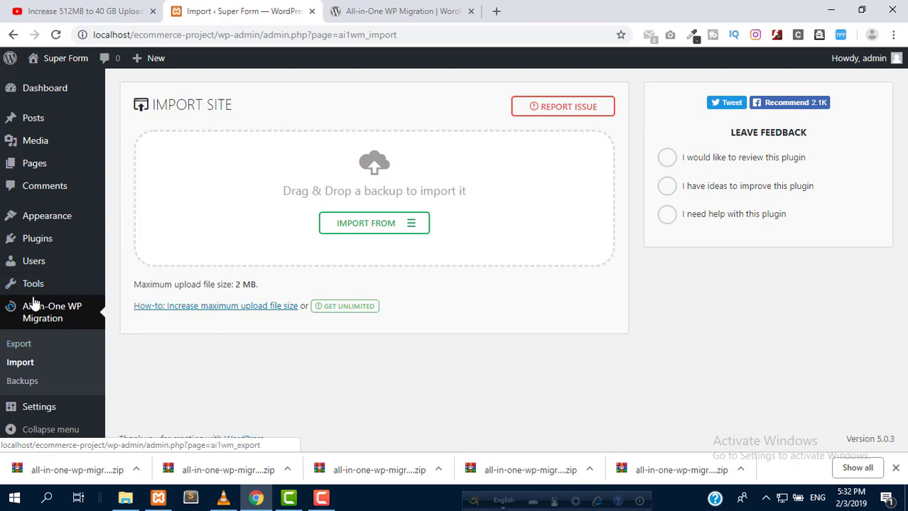
left_click(57, 245)
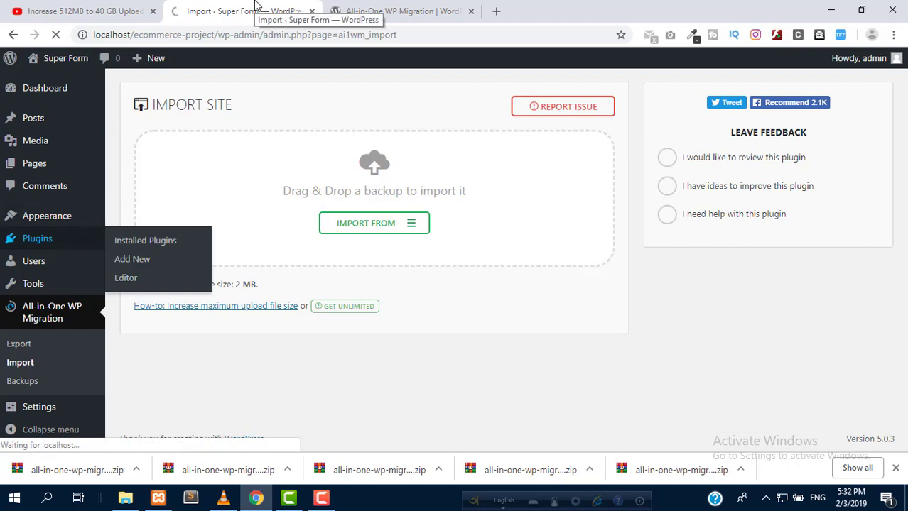
left_click(174, 204)
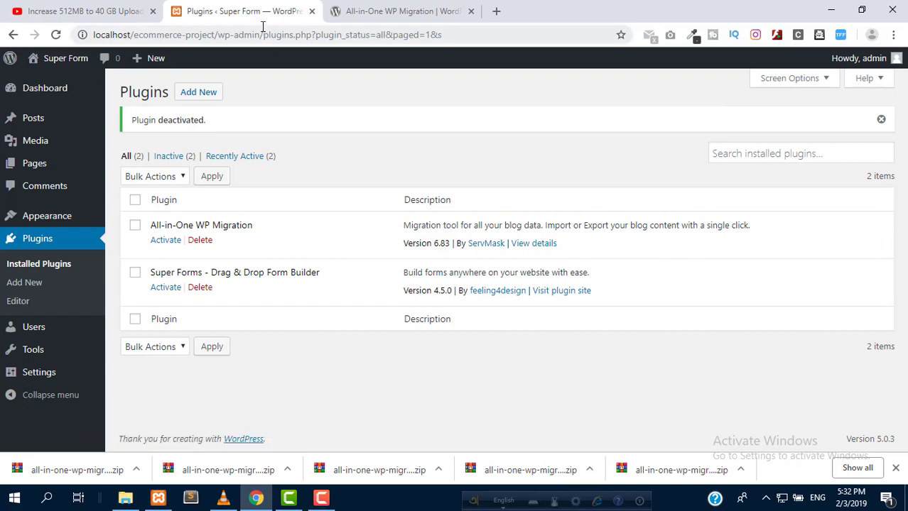
left_click(200, 242)
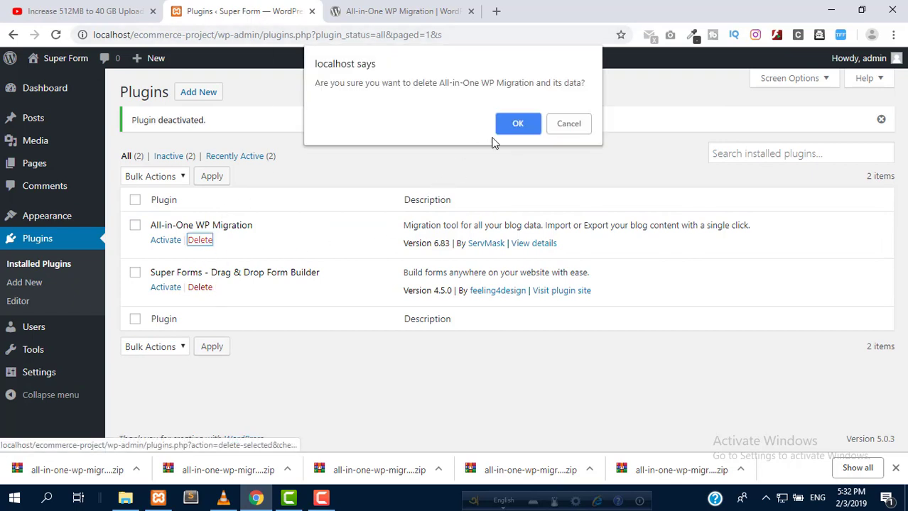
left_click(517, 123)
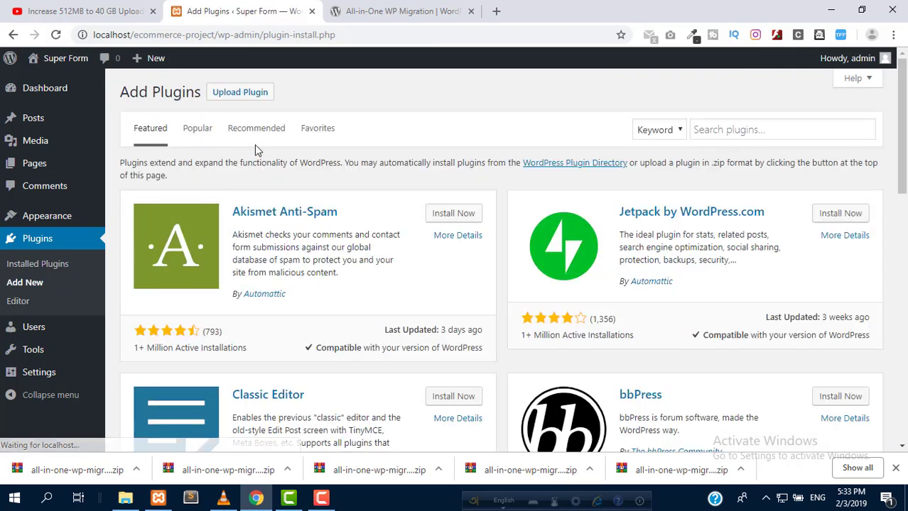
Step: Upload all-in-one-wp-migration.6.77.zip from the Downloads folder and install it as a plugin
left_click(252, 97)
left_click(405, 213)
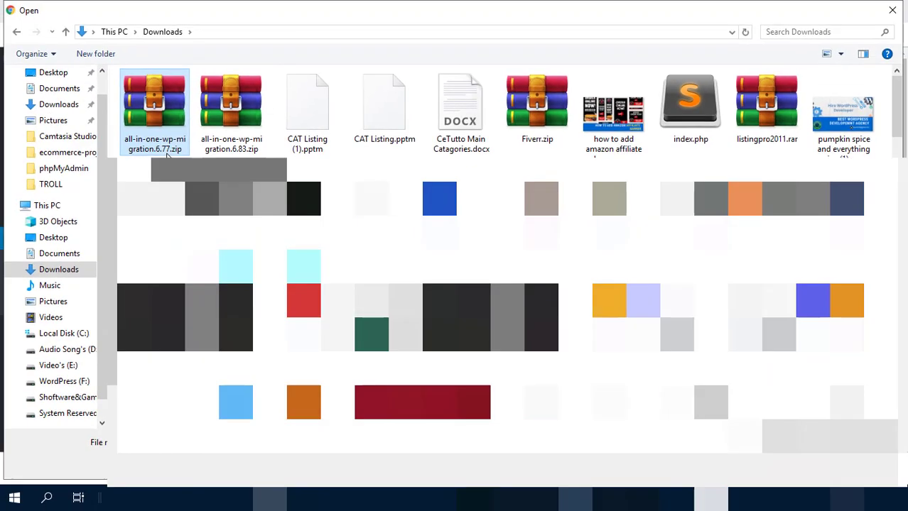
left_click(154, 135)
double_click(174, 133)
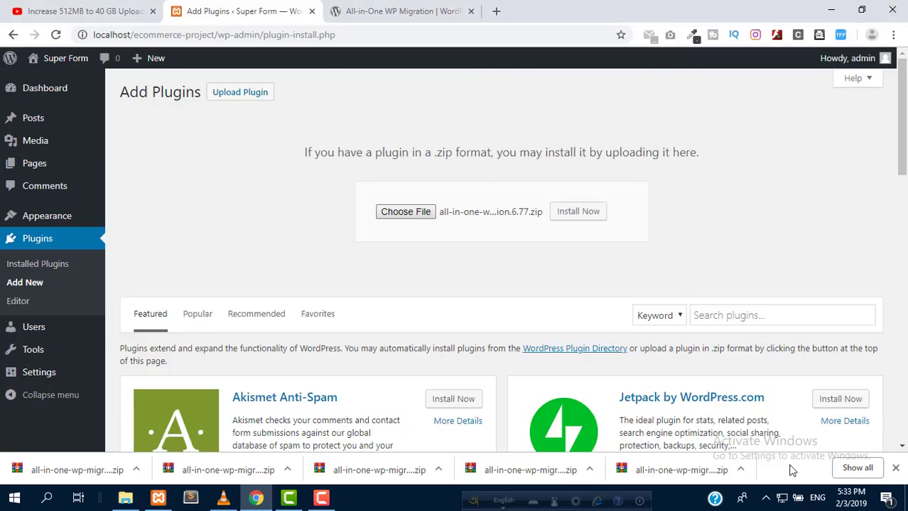
left_click(577, 211)
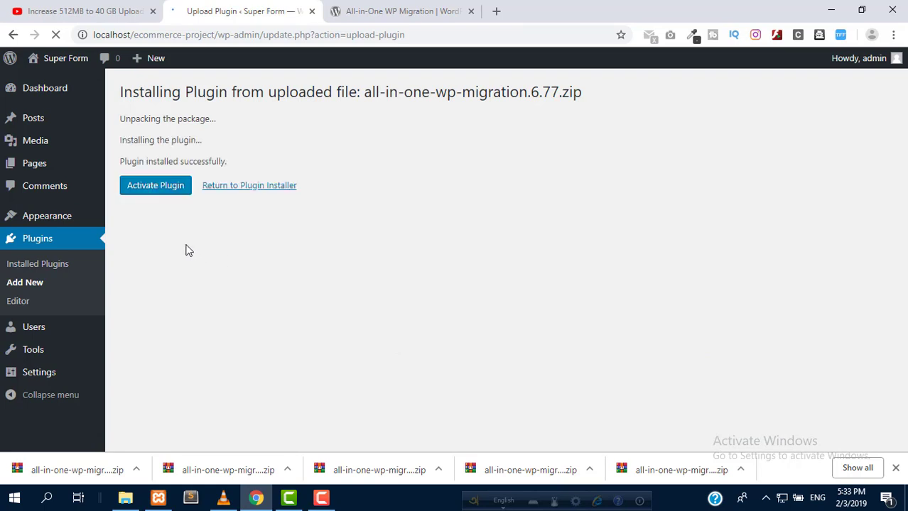
Step: Activate the newly installed version 6.77 of All-in-One WP Migration and open its Import page
left_click(136, 190)
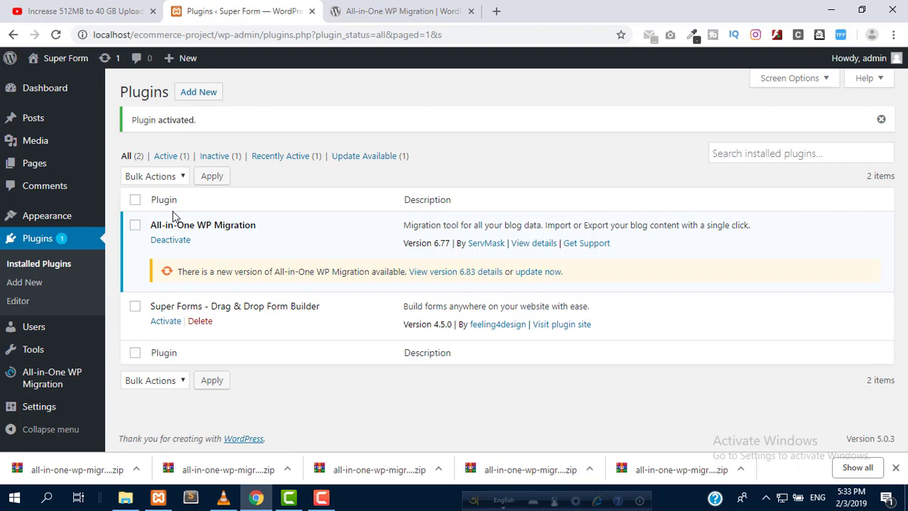
mouse_move(77, 391)
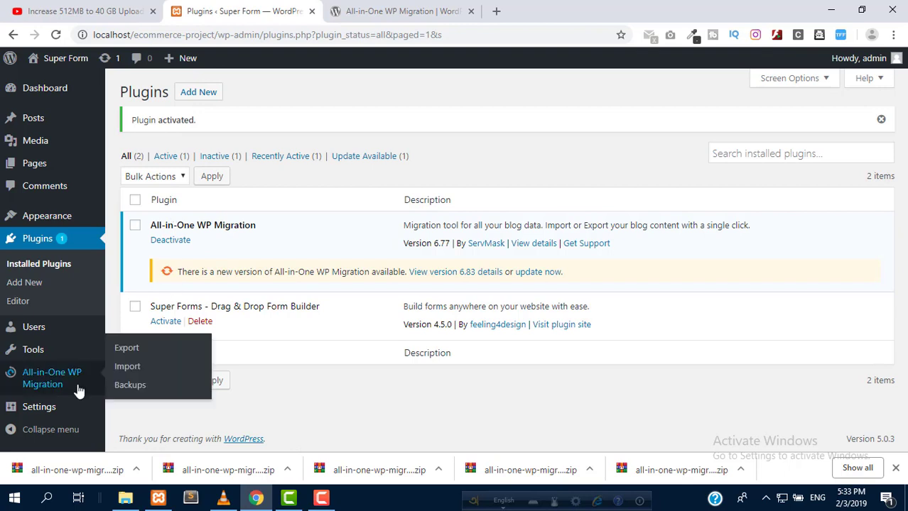
left_click(141, 380)
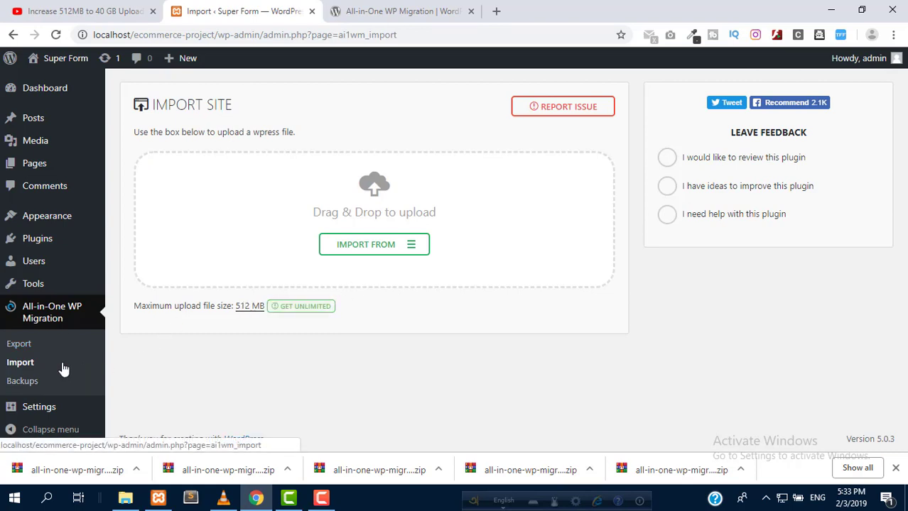
Step: Open the constants.php file of All-in-One WP Migration 6.77 in the WordPress plugin editor
mouse_move(60, 242)
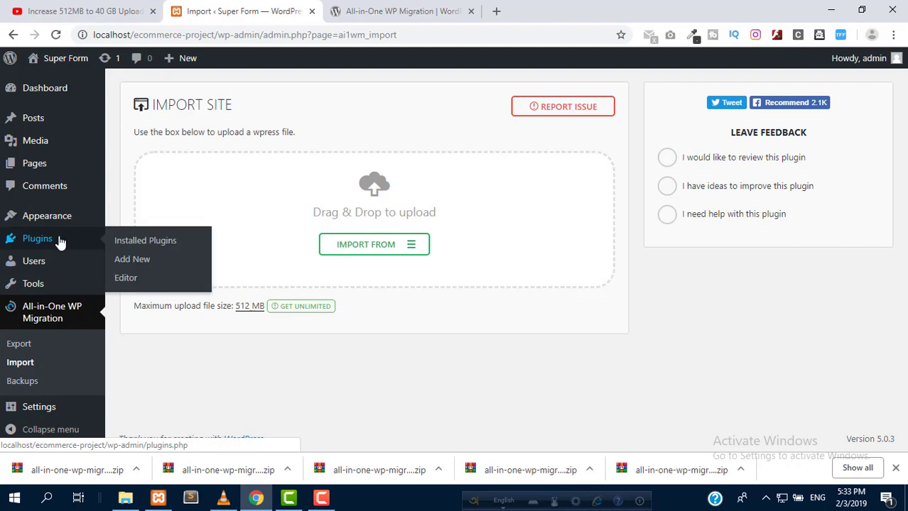
left_click(139, 281)
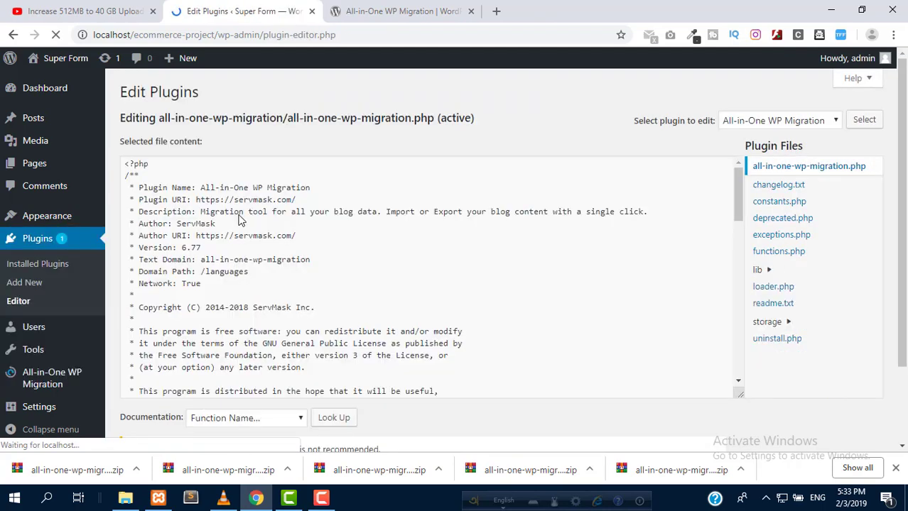
left_click(747, 125)
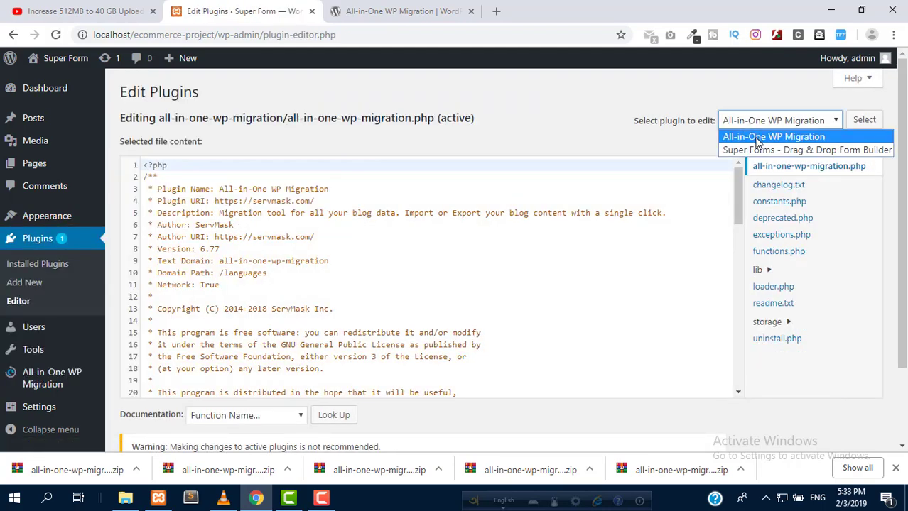
left_click(757, 137)
left_click(864, 119)
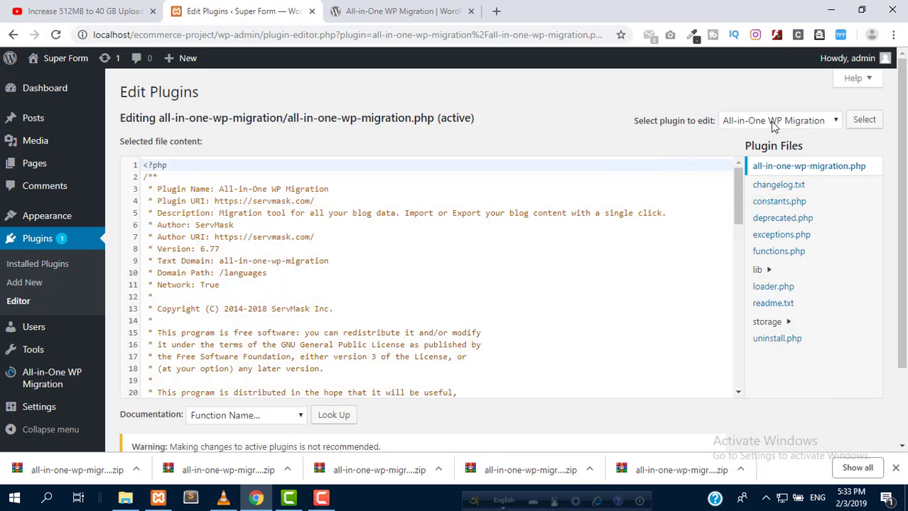
left_click(778, 202)
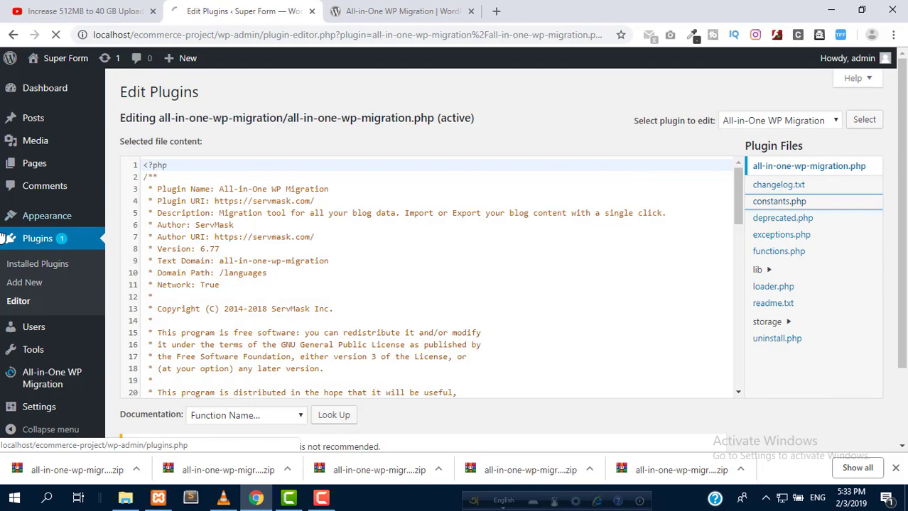
Step: Delete the AI1WM_MAX_FILE_SIZE define statement under the Max File Size heading in constants.php
scroll(399, 235, "down", 10)
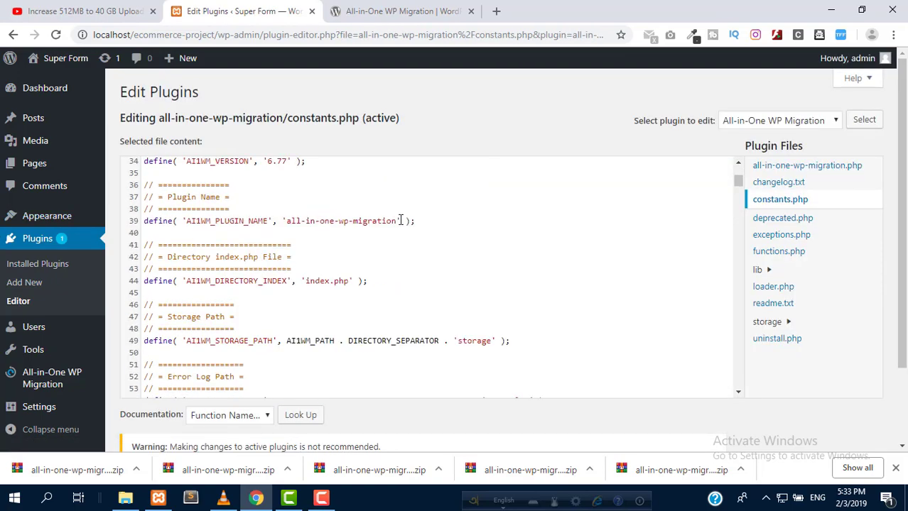
scroll(397, 277, "down", 17)
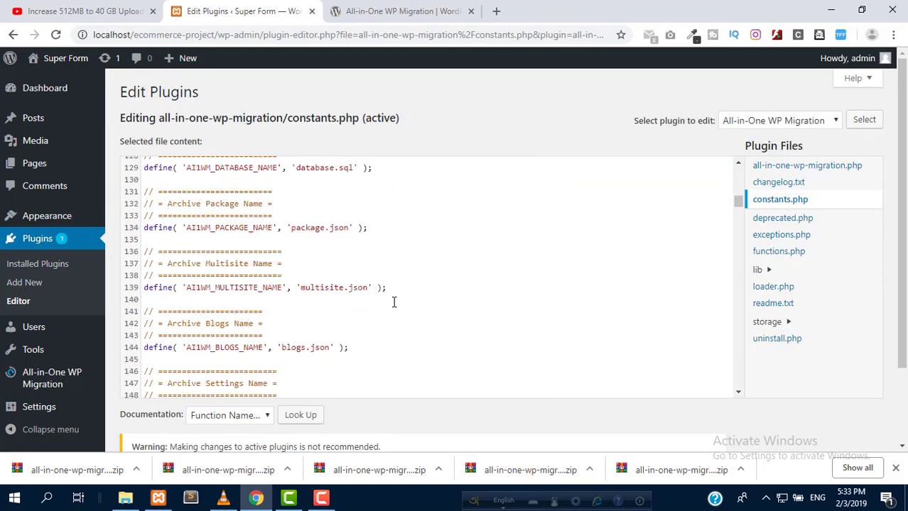
scroll(394, 303, "down", 15)
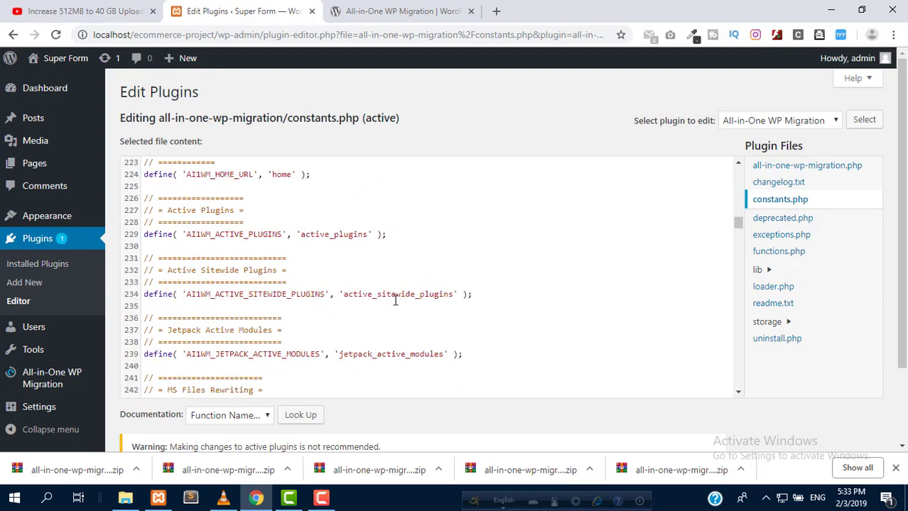
scroll(395, 300, "down", 6)
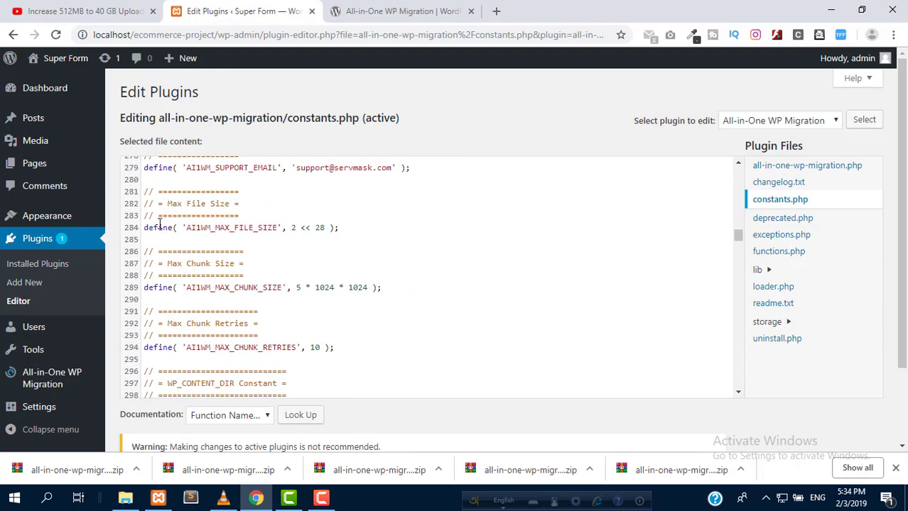
left_click(159, 227)
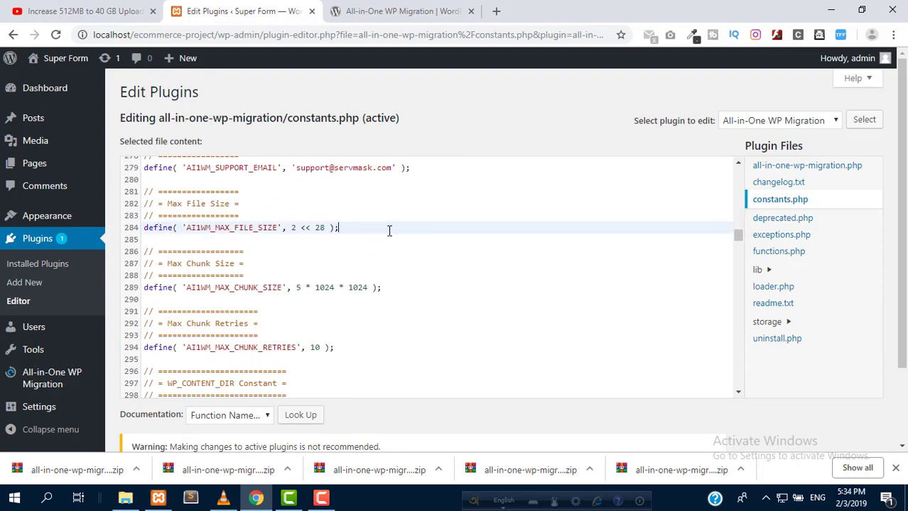
key("shift+Home")
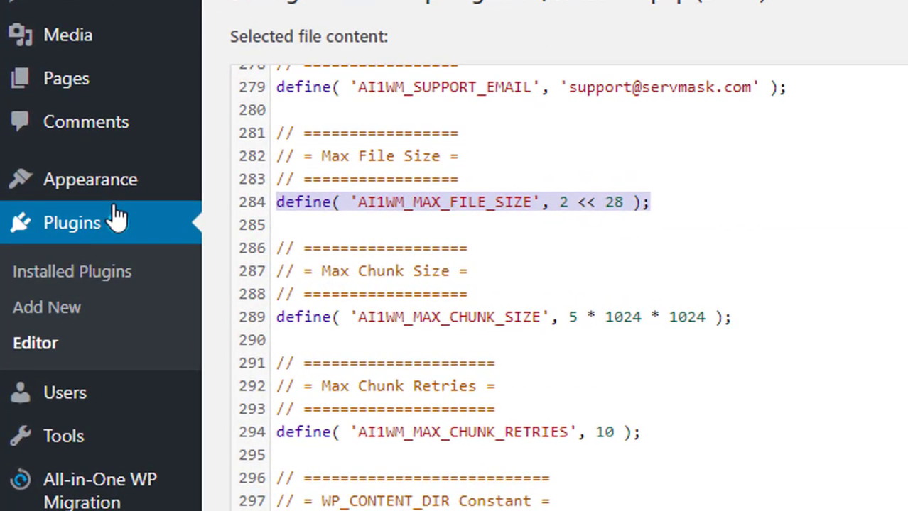
key("Delete")
left_click(85, 11)
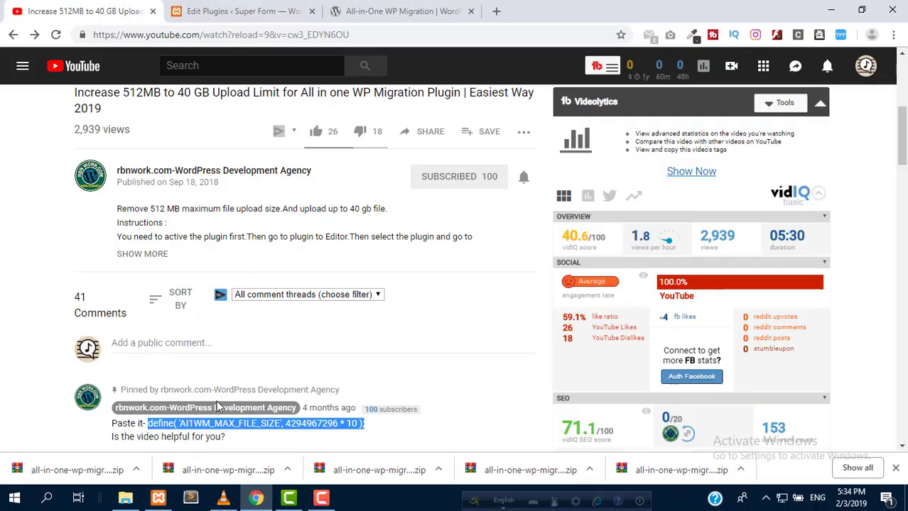
right_click(207, 423)
left_click(241, 343)
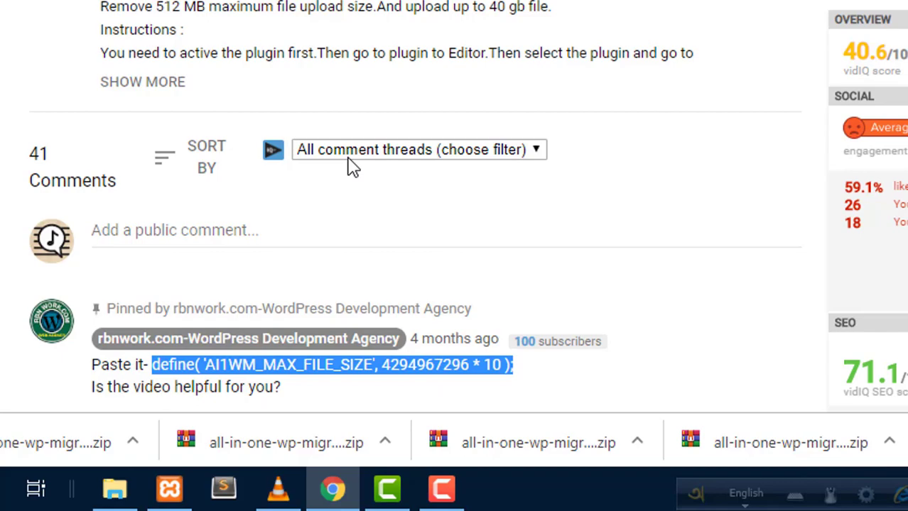
left_click(235, 11)
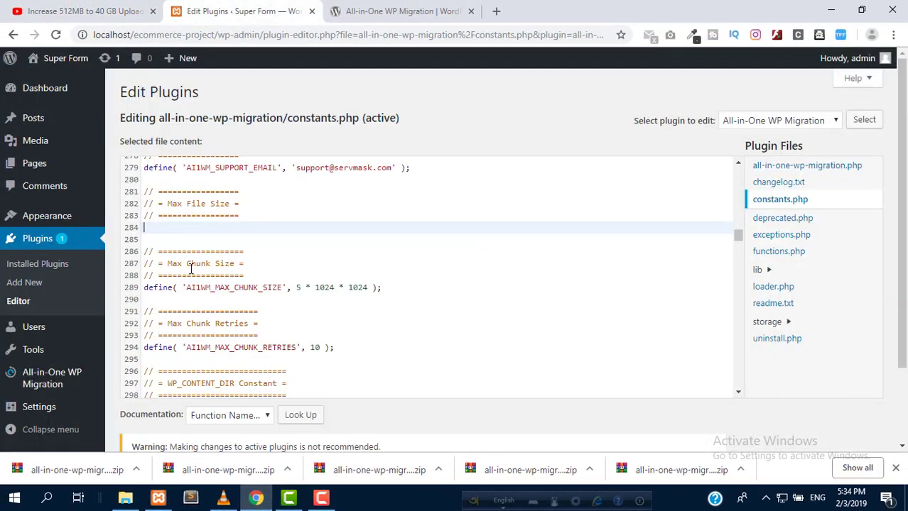
key("ctrl+v")
Step: Save the edited constants.php file and open the Import page of All-in-One WP Migration
scroll(482, 227, "down", 3)
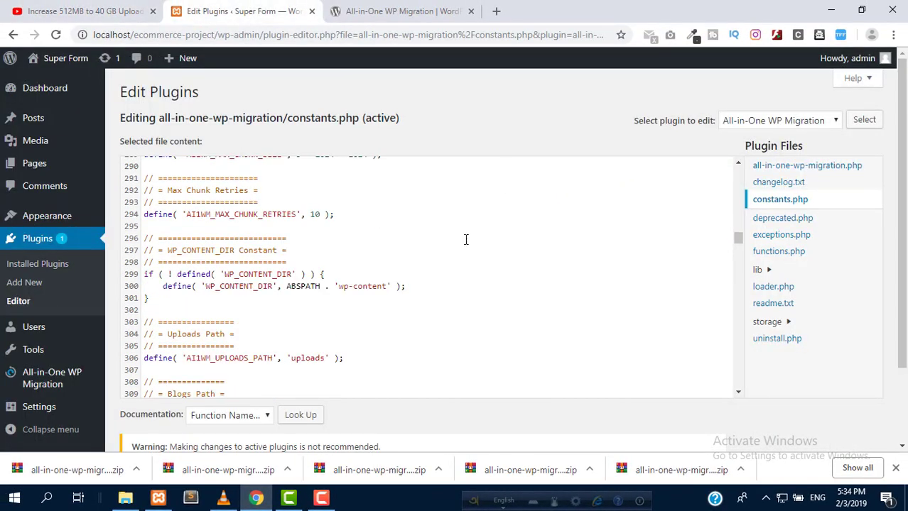
scroll(213, 383, "down", 2)
left_click(168, 388)
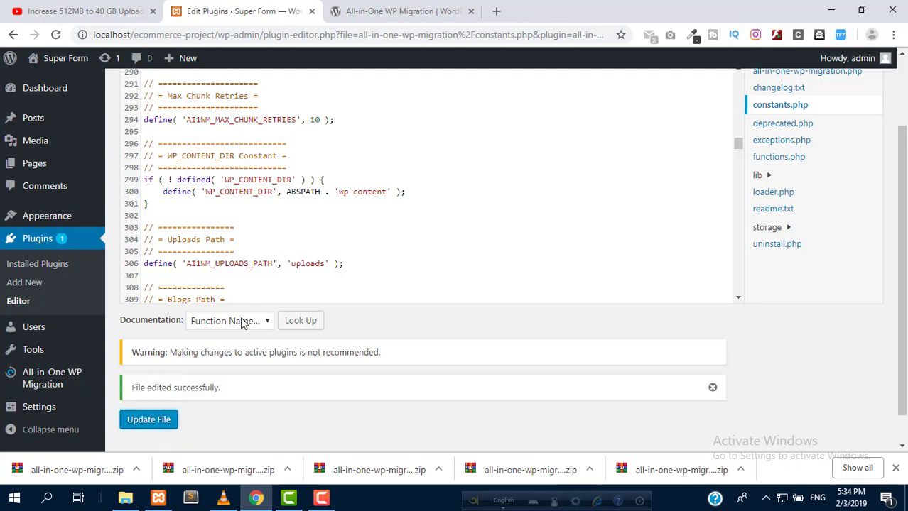
mouse_move(53, 386)
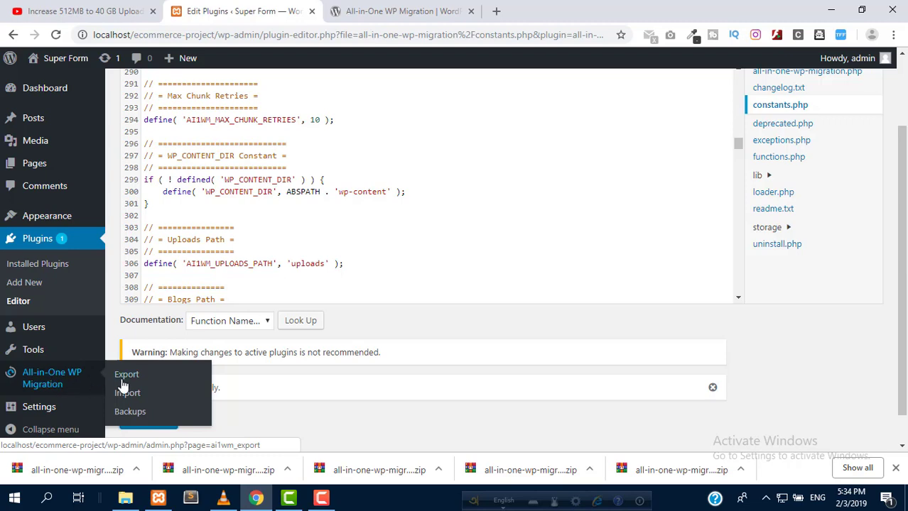
left_click(140, 400)
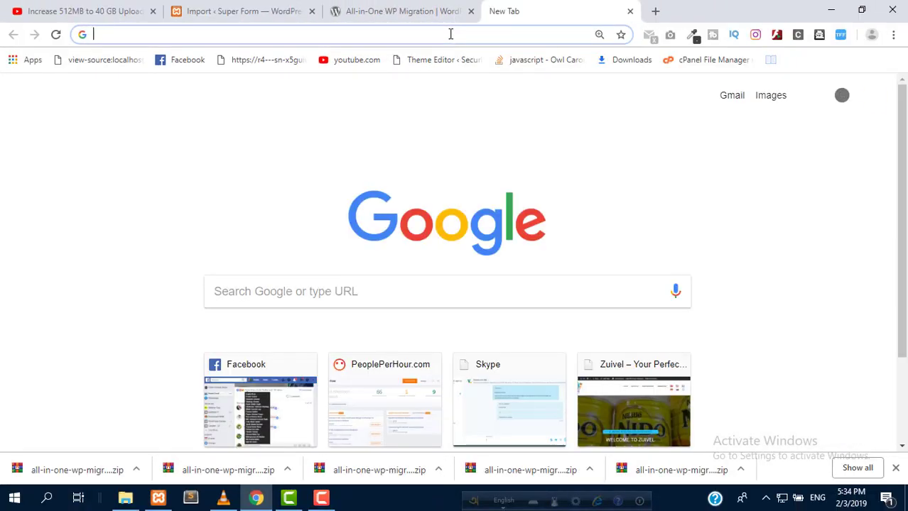
Step: Open facebook.com/rbnwork in the new browser tab
type("fa")
key("Right")
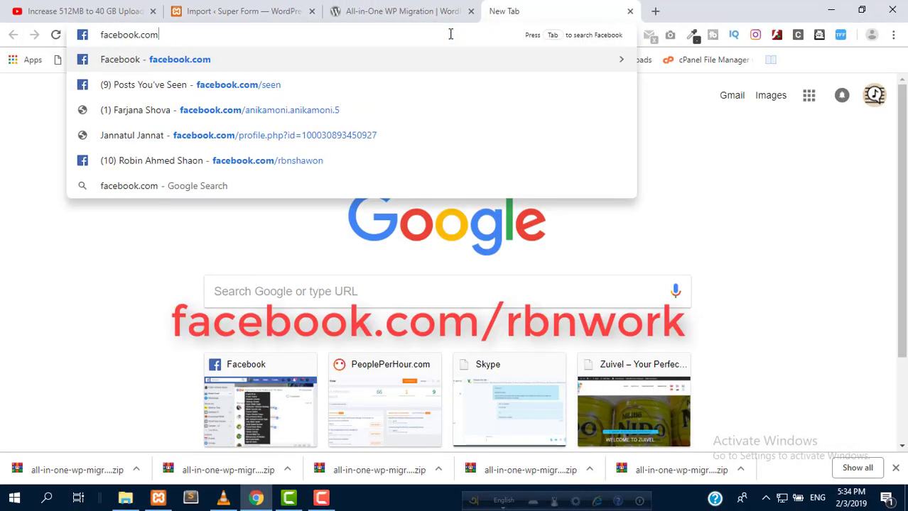
type("/rbnw")
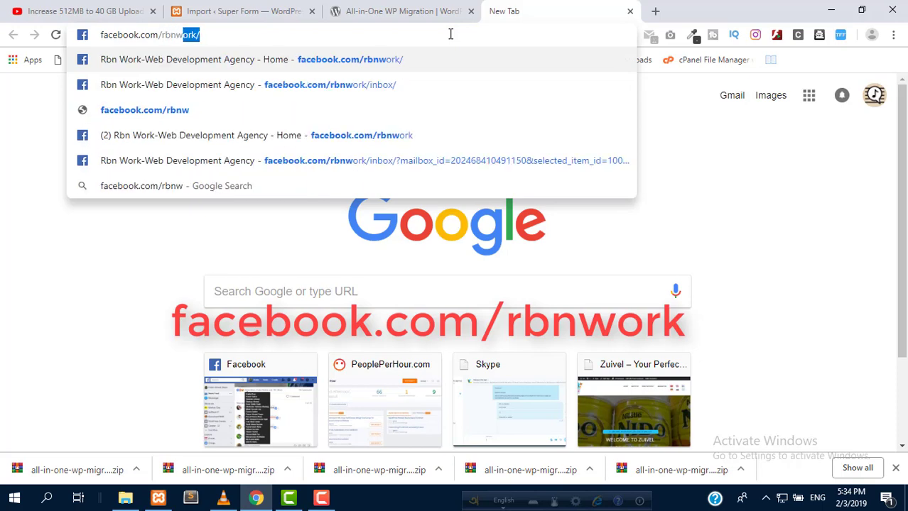
type("ork")
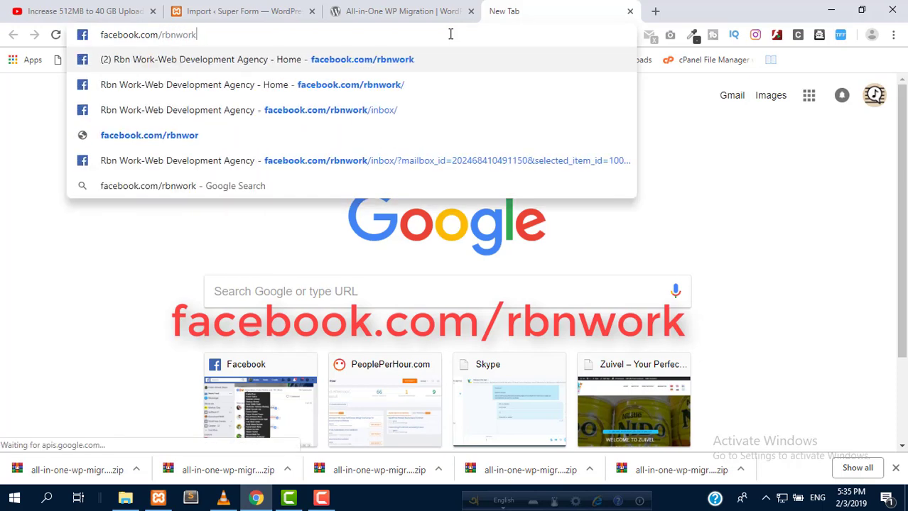
key("Return")
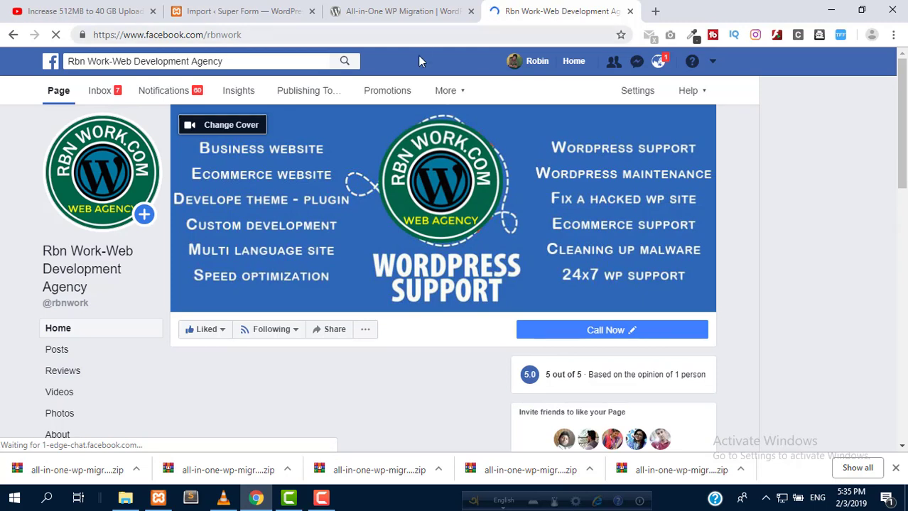
Step: Check the maximum upload file size on the WordPress Import page, and return to the agency's Facebook page
left_click(248, 10)
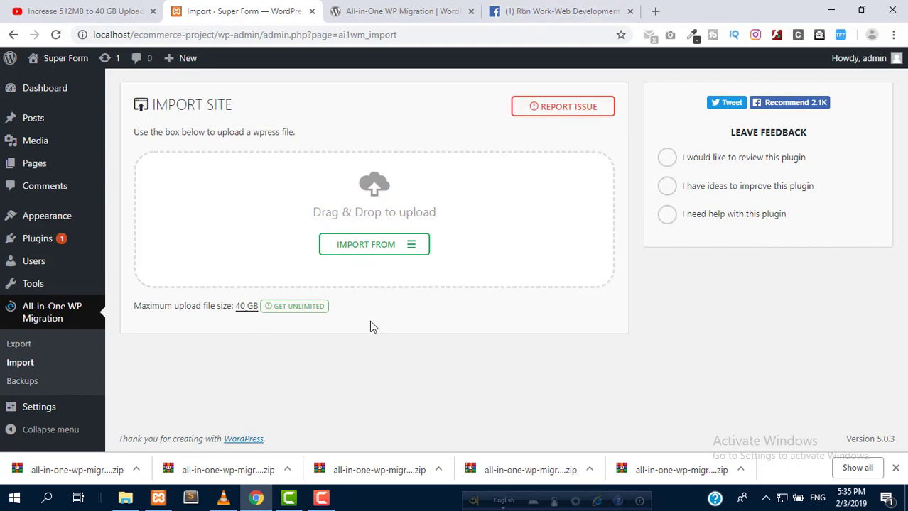
left_click(551, 10)
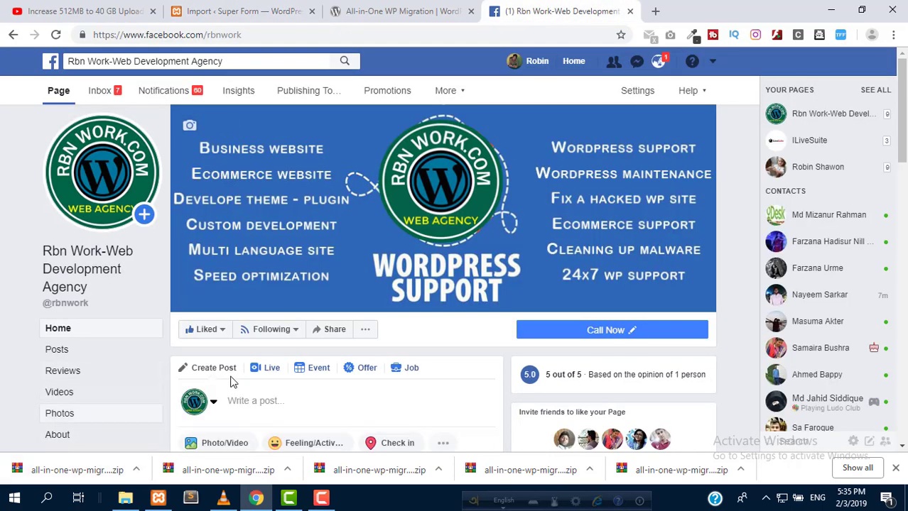
scroll(231, 379, "down", 1)
scroll(231, 379, "up", 1)
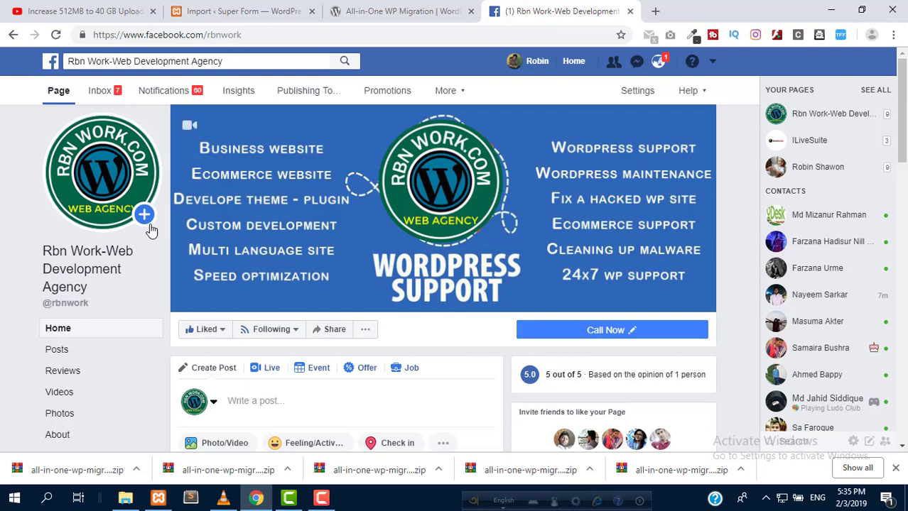
Step: Switch to the YouTube video page and turn on the notification bell for the rbnwork.com channel
key("ctrl+1")
scroll(411, 325, "up", 1)
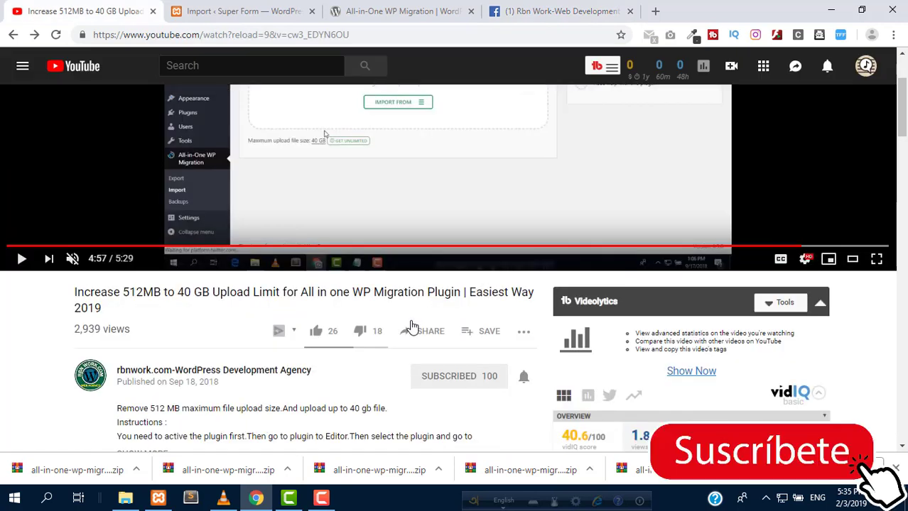
scroll(399, 313, "up", 2)
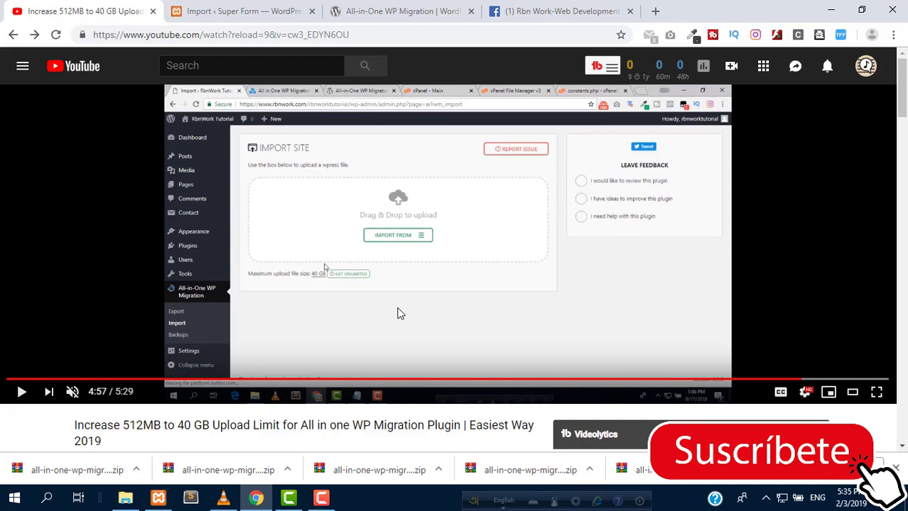
scroll(399, 313, "down", 2)
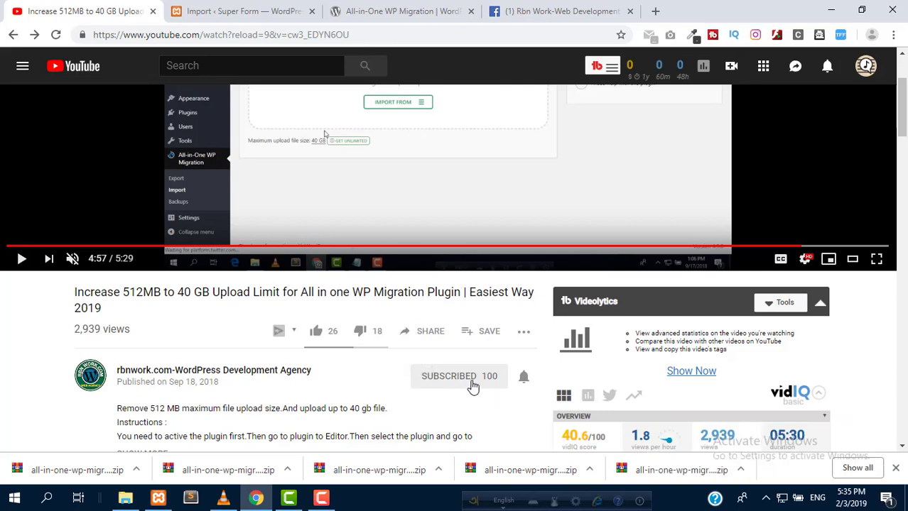
left_click(524, 381)
scroll(425, 397, "up", 1)
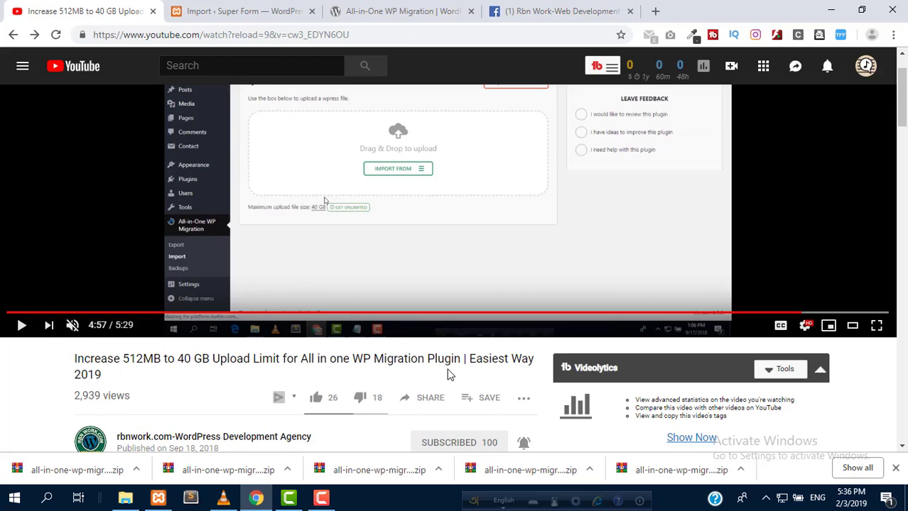
scroll(448, 374, "up", 1)
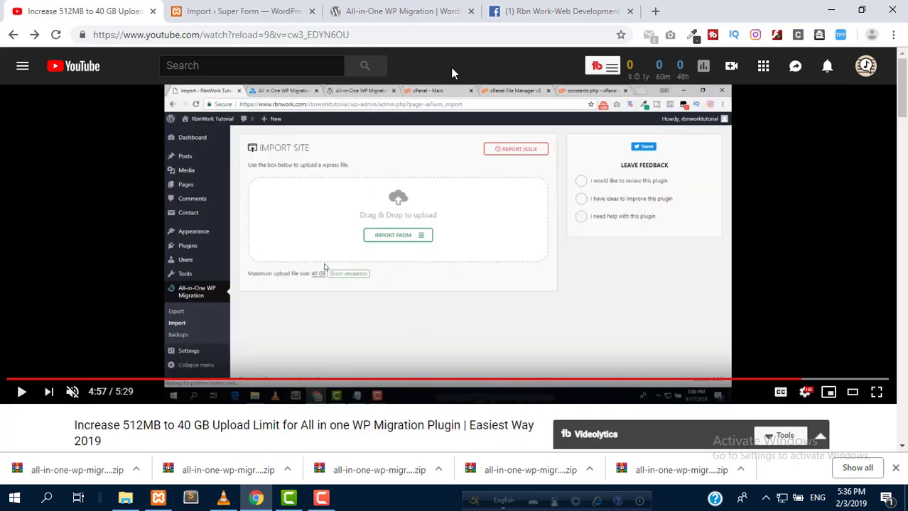
Step: Return to the Rbn Work-Web Development Agency Facebook page and look over its header and posting area
left_click(556, 11)
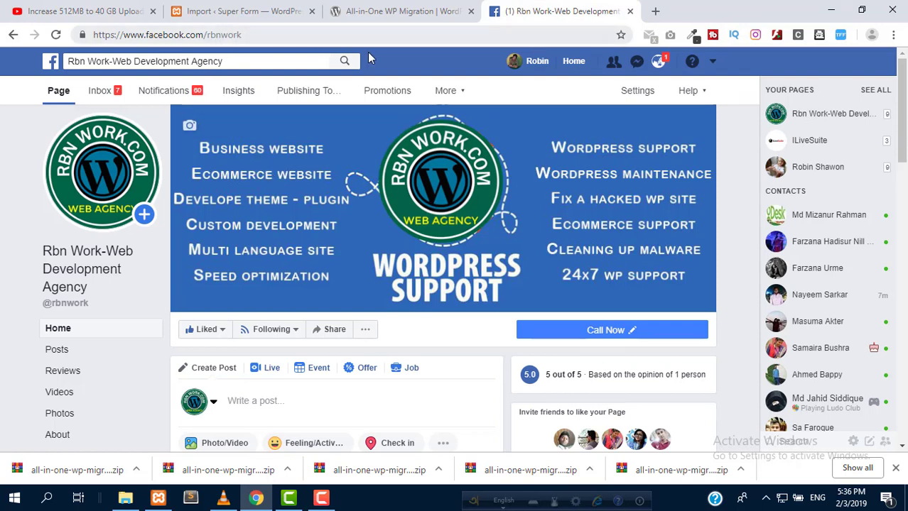
scroll(139, 309, "down", 1)
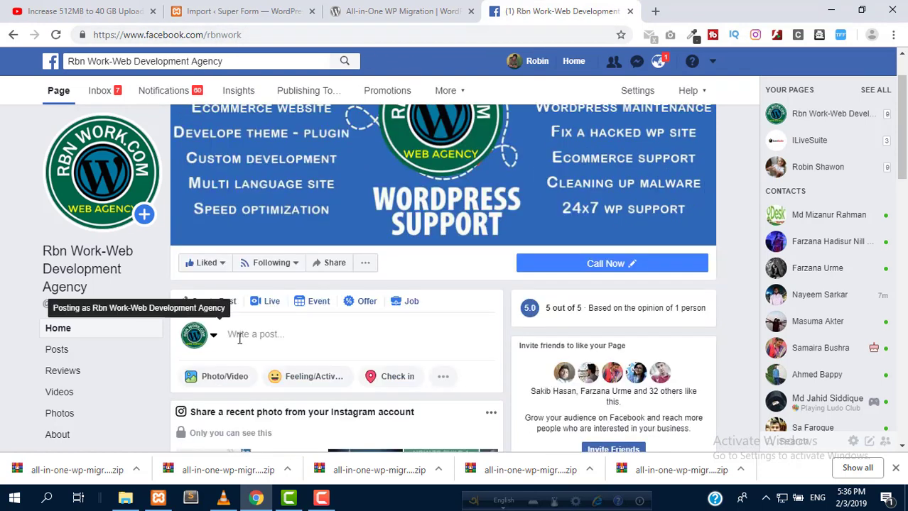
scroll(232, 340, "up", 1)
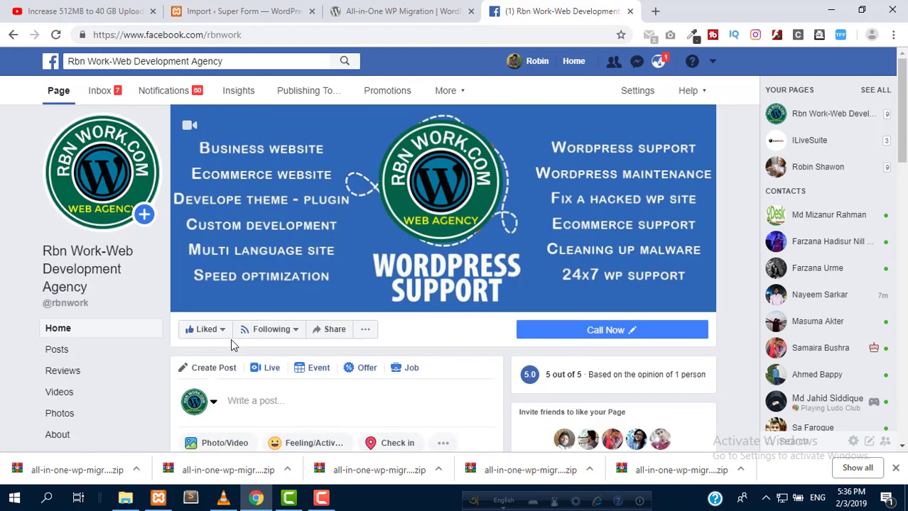